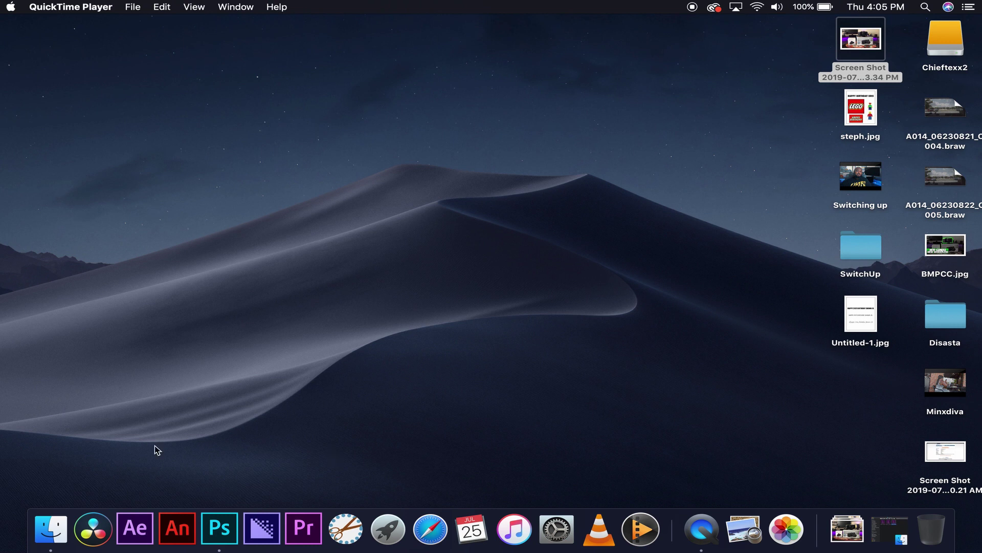
# Open Coach Cap.prproj from the Premiere Pro folder in Finder.
pyautogui.click(51, 524)
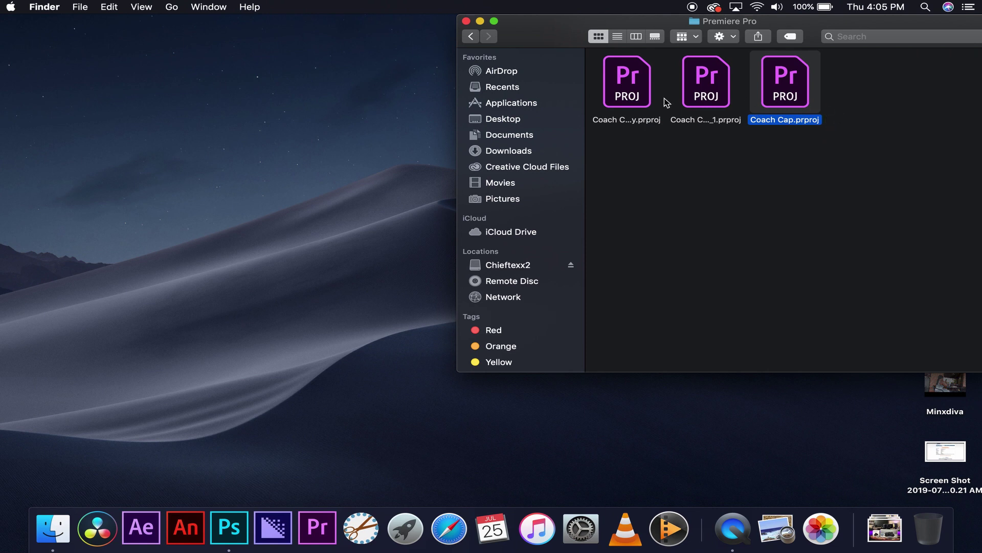
pyautogui.doubleClick(794, 93)
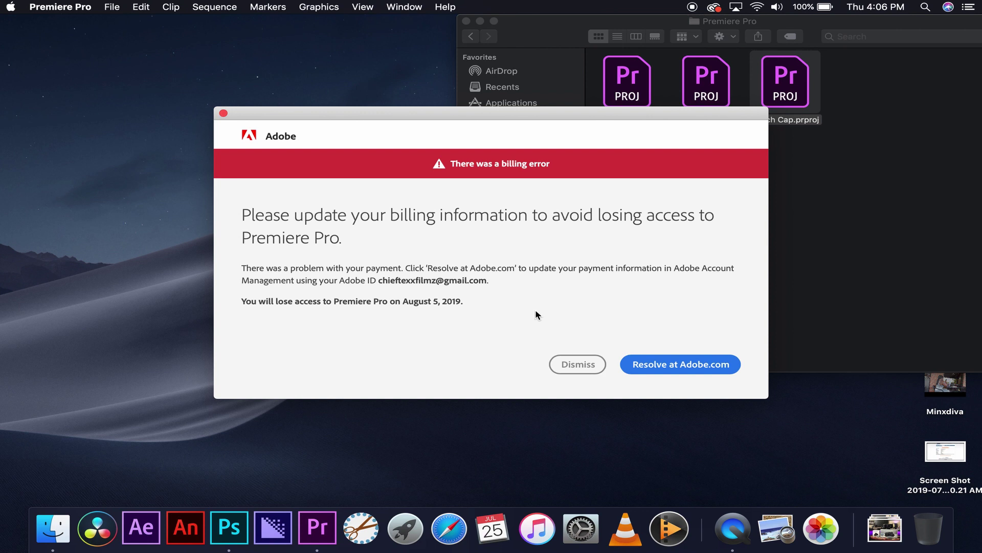
# Dismiss the billing alert, convert the project as Coach Cap_2, and leave the three missing clips offline.
pyautogui.click(568, 364)
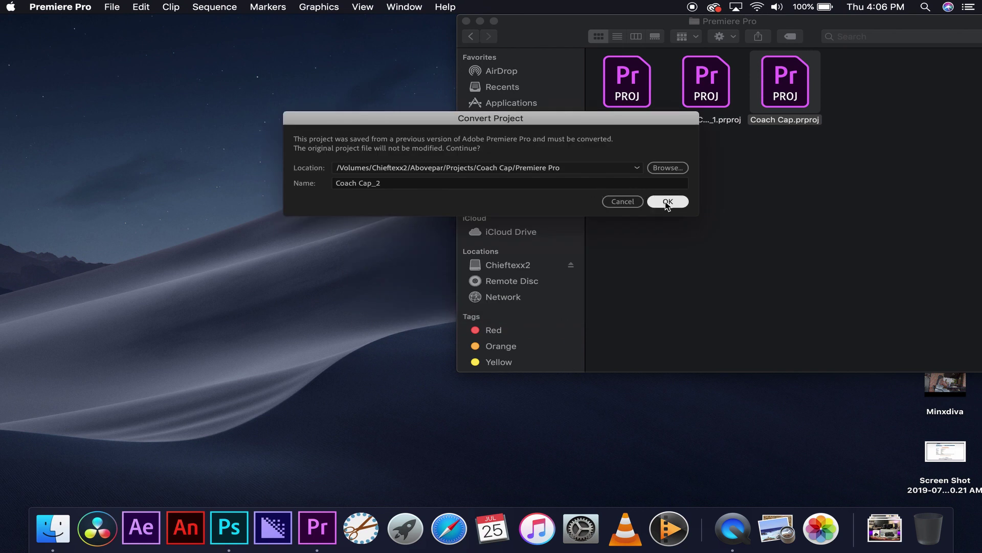
pyautogui.click(669, 201)
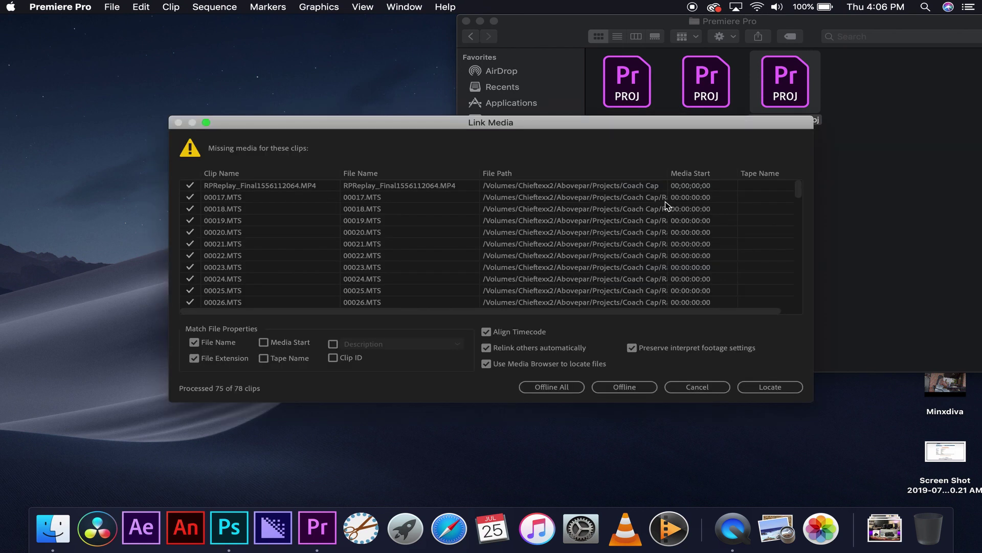
pyautogui.click(625, 387)
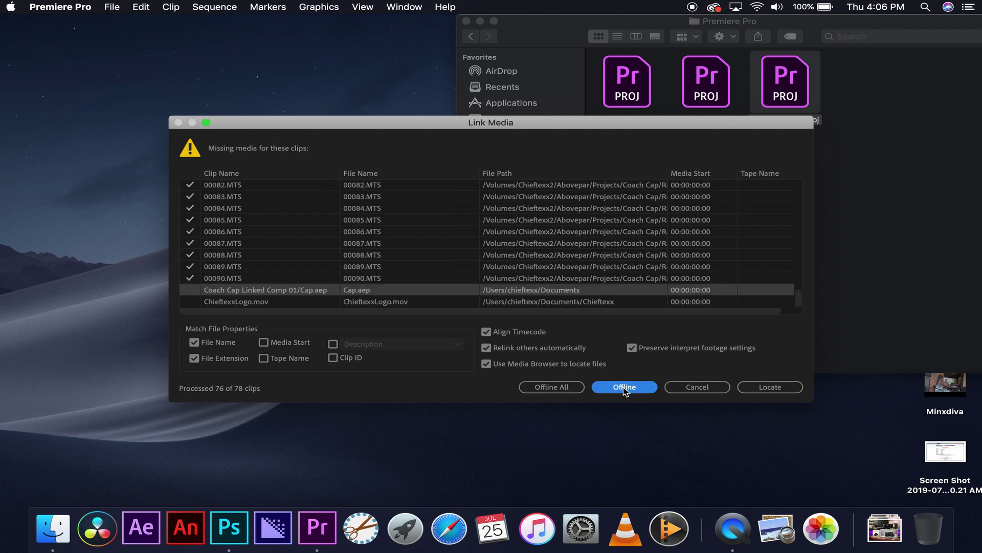
pyautogui.click(623, 387)
pyautogui.click(624, 387)
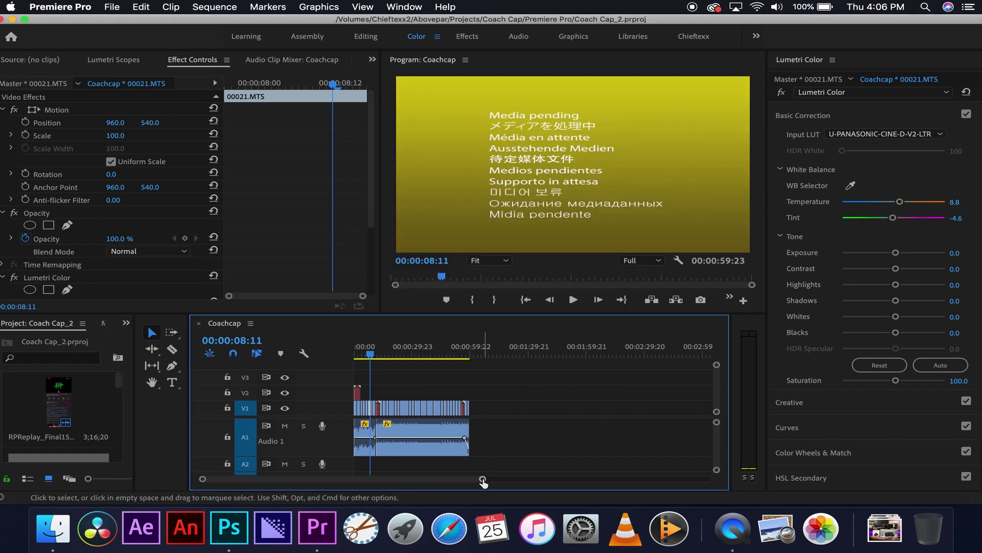
# Delete the logo clip from track V2 of the Coachcap timeline.
pyautogui.moveTo(483, 481); pyautogui.dragTo(328, 481)
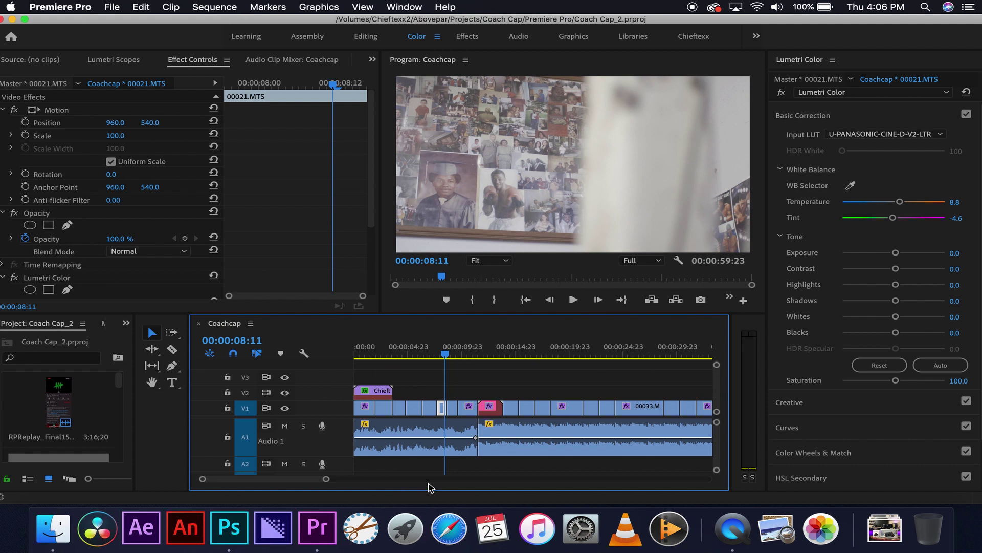
pyautogui.click(383, 391)
pyautogui.press('Delete')
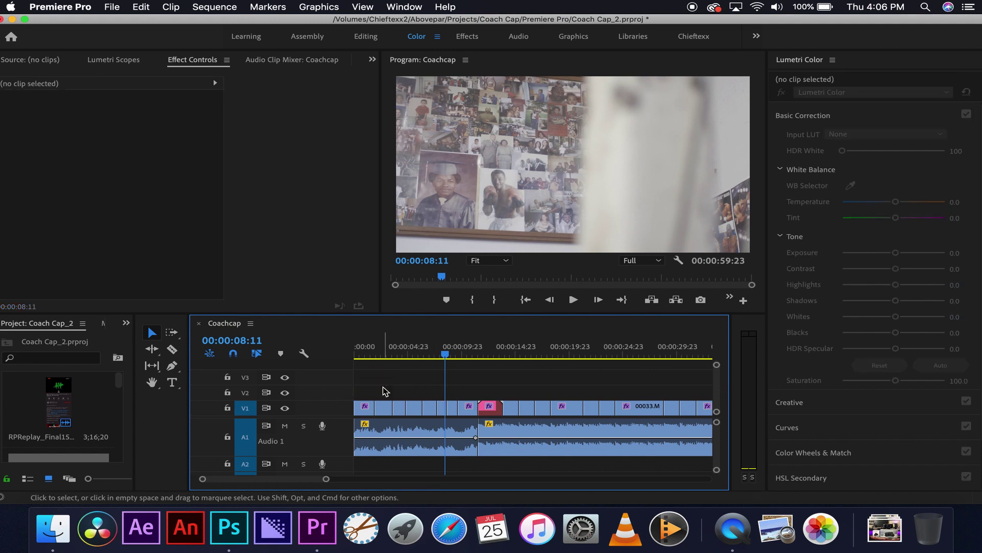
# Scrub through the edit, then play it back from the start.
pyautogui.moveTo(471, 353); pyautogui.dragTo(394, 358)
pyautogui.moveTo(495, 367)
pyautogui.mouseDown()
pyautogui.moveTo(543, 358)
pyautogui.moveTo(494, 363)
pyautogui.mouseUp()
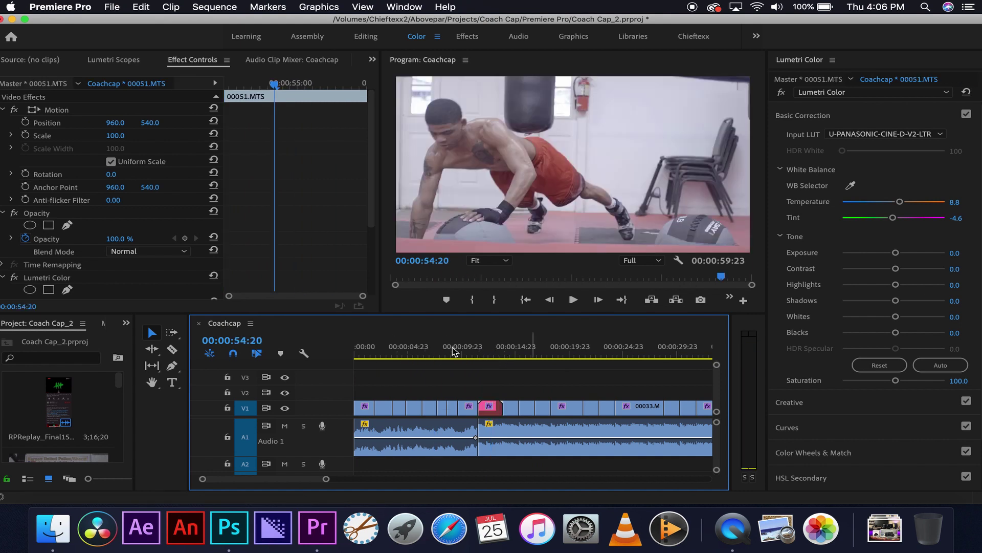
pyautogui.moveTo(418, 346); pyautogui.dragTo(333, 346)
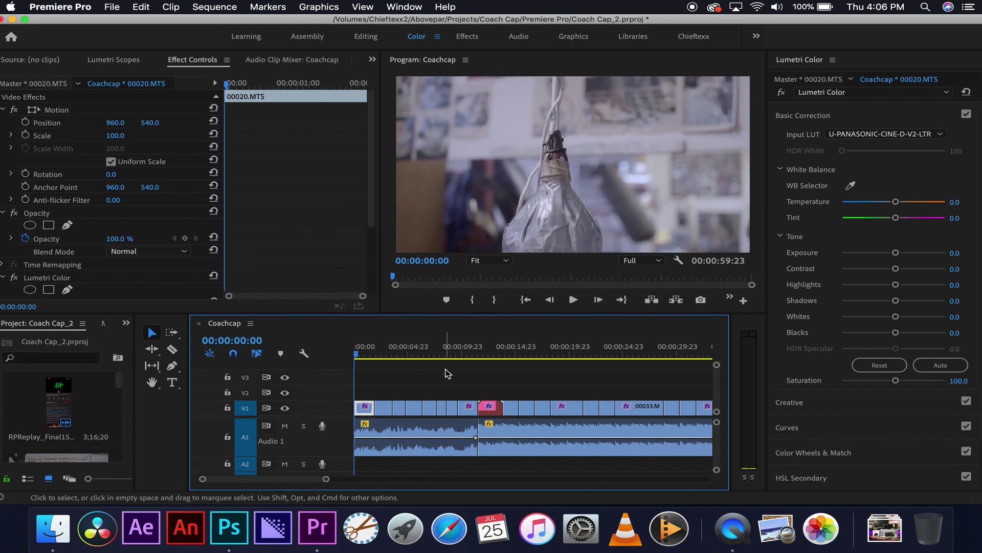
pyautogui.press('space')
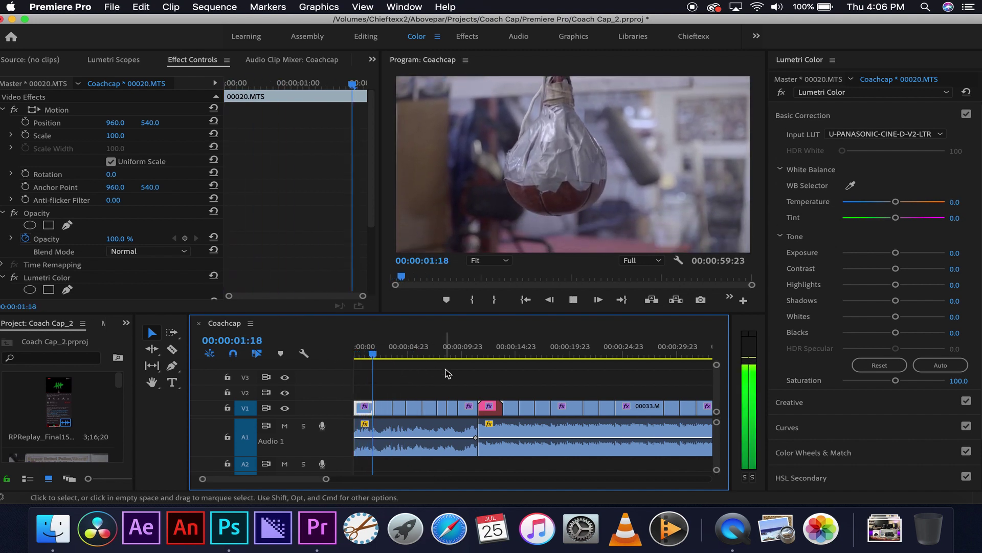
pyautogui.press('space')
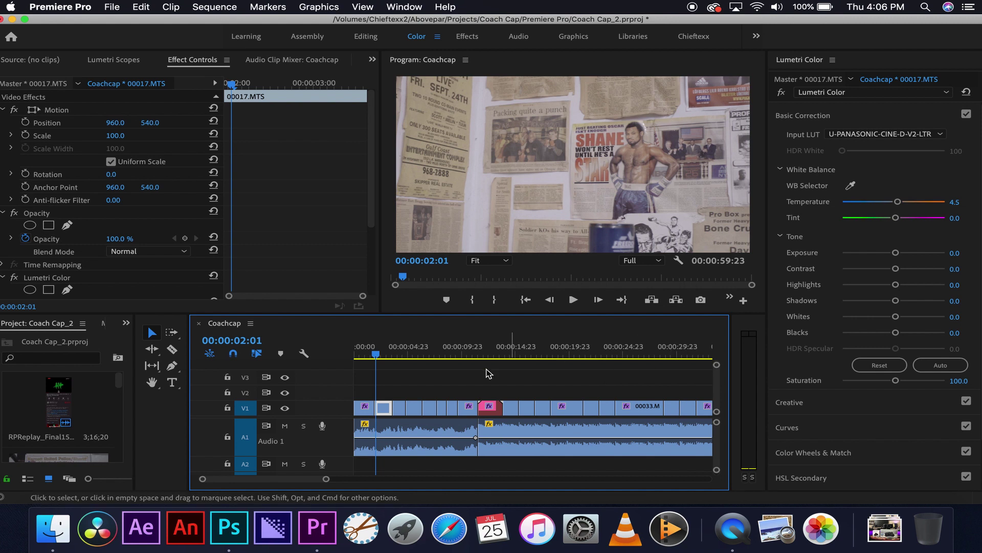
# Compare the Lumetri grade on and off, reviewing Creative and Basic Correction settings, then deselect the clip.
pyautogui.click(782, 93)
pyautogui.click(782, 92)
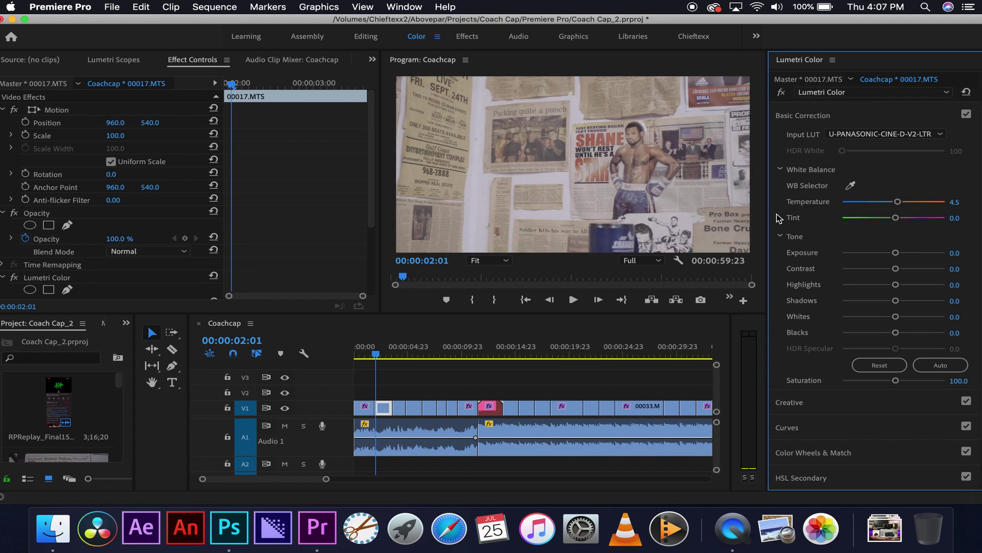
pyautogui.click(792, 402)
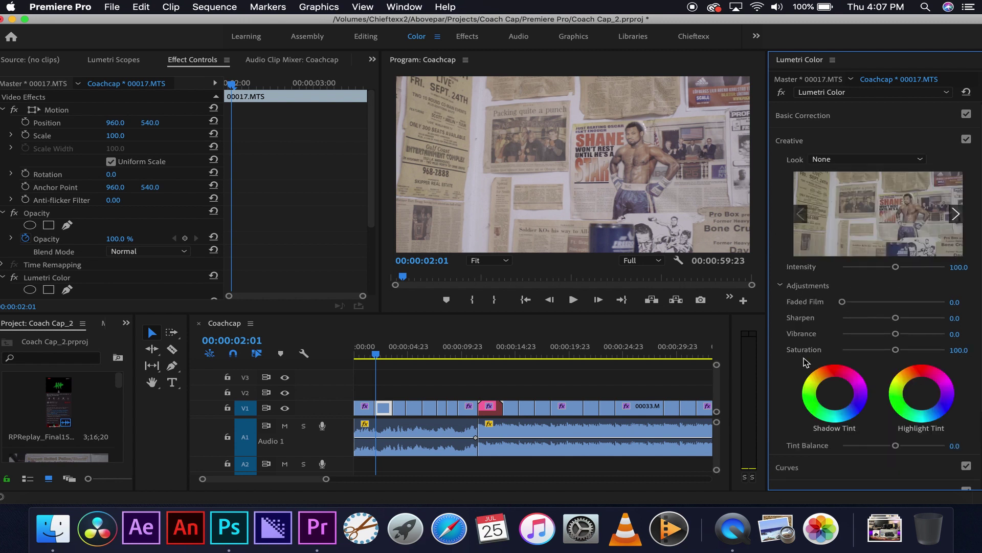
pyautogui.click(791, 114)
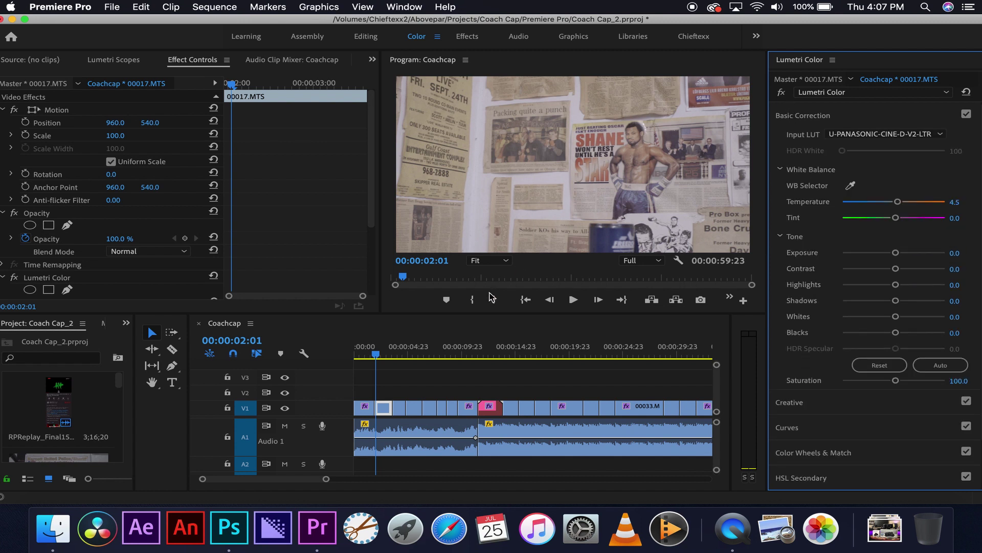
pyautogui.click(402, 353)
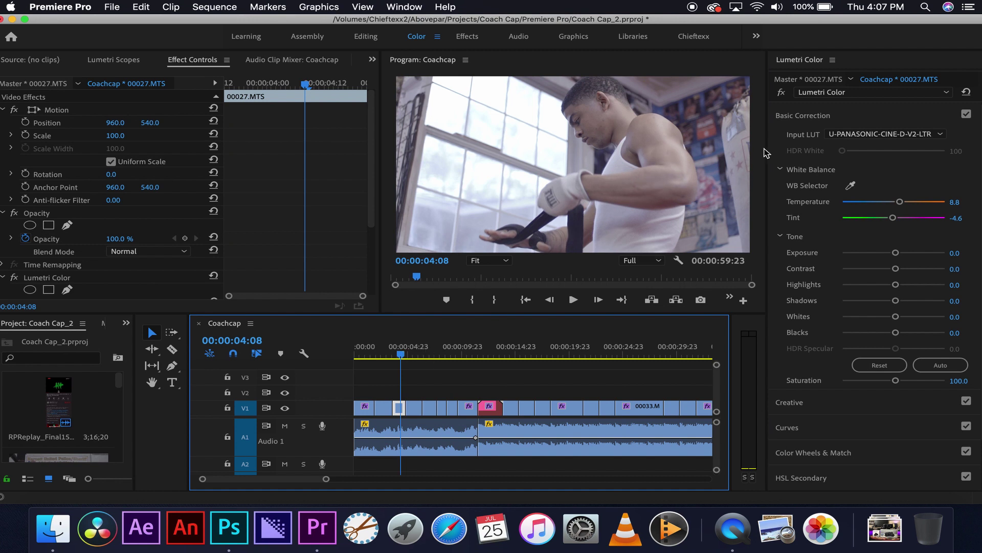
pyautogui.click(781, 94)
pyautogui.click(781, 93)
pyautogui.click(781, 94)
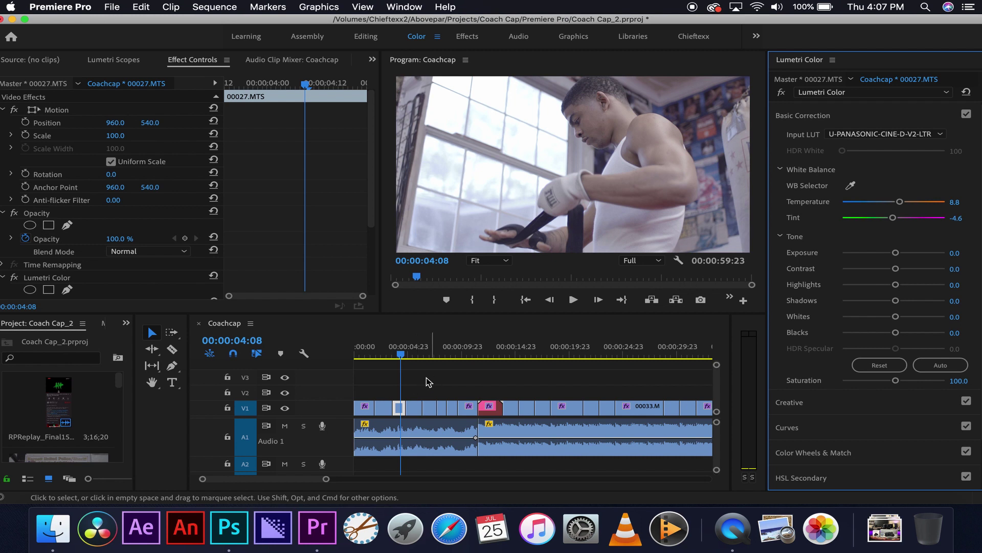
pyautogui.click(413, 382)
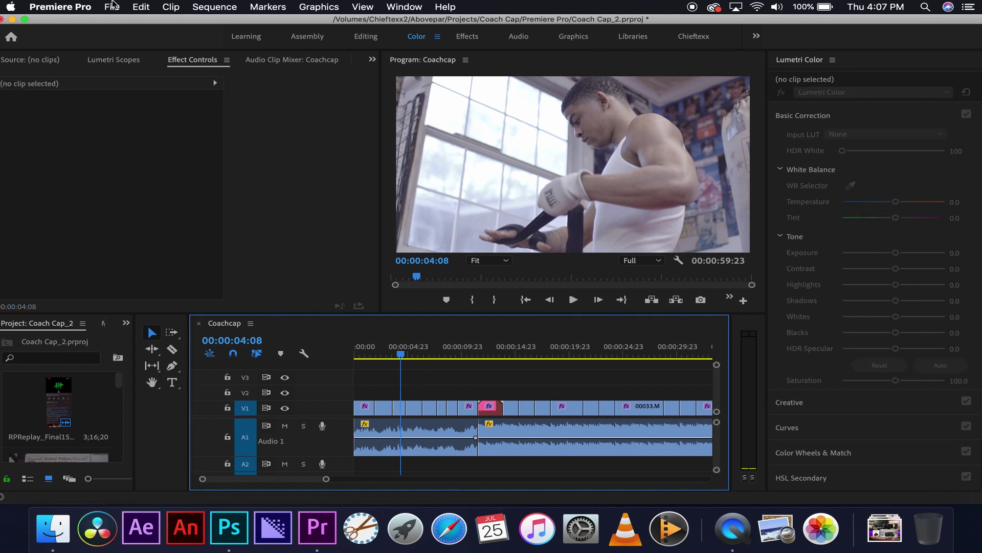
# Export the Coachcap sequence as Final Cut Pro XML named Coachcap_1 and dismiss the translation report.
pyautogui.click(111, 8)
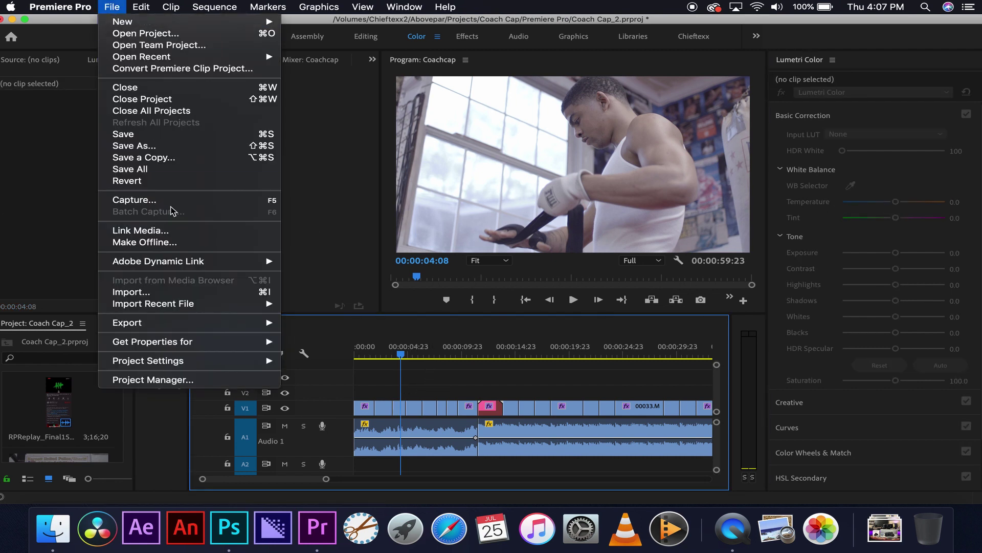
pyautogui.moveTo(176, 330)
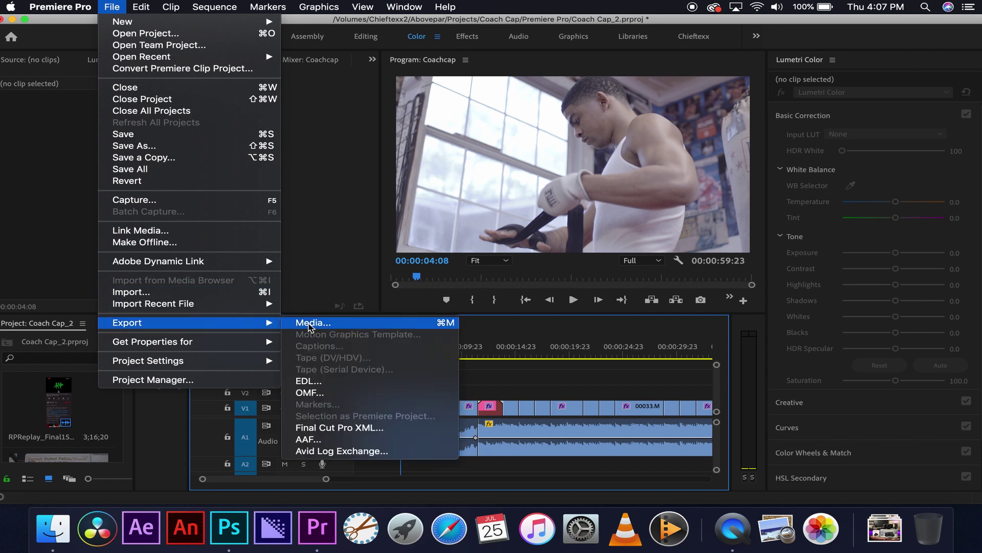
pyautogui.click(320, 428)
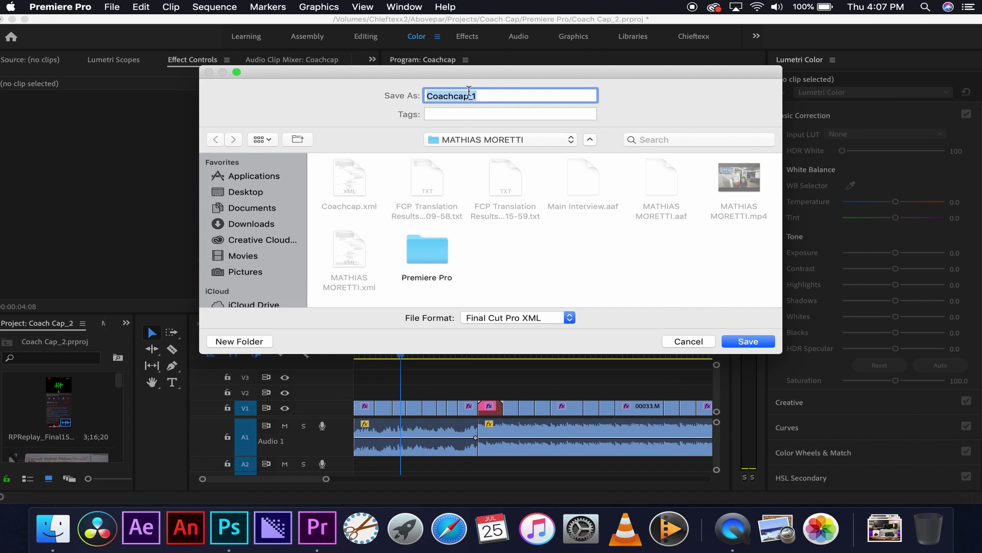
pyautogui.click(747, 341)
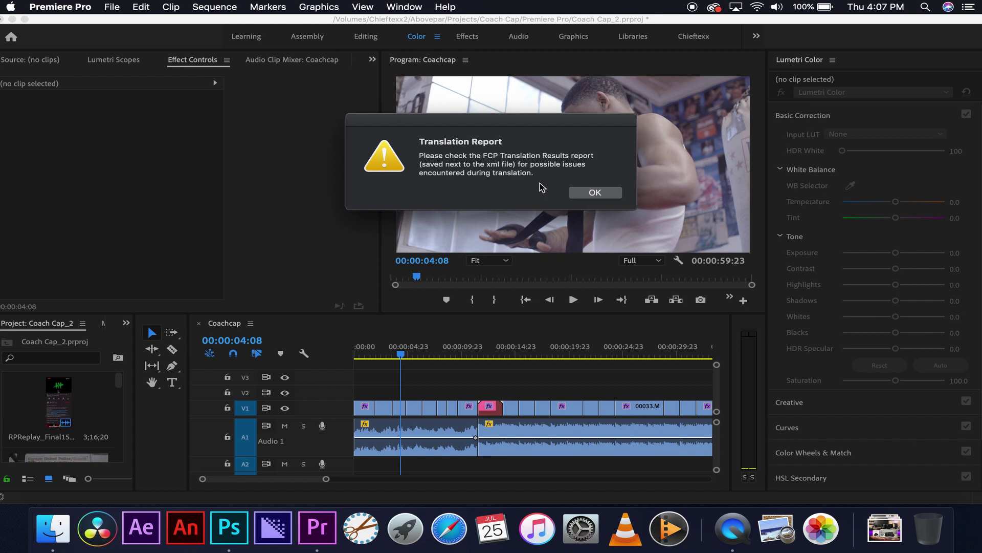
pyautogui.click(595, 193)
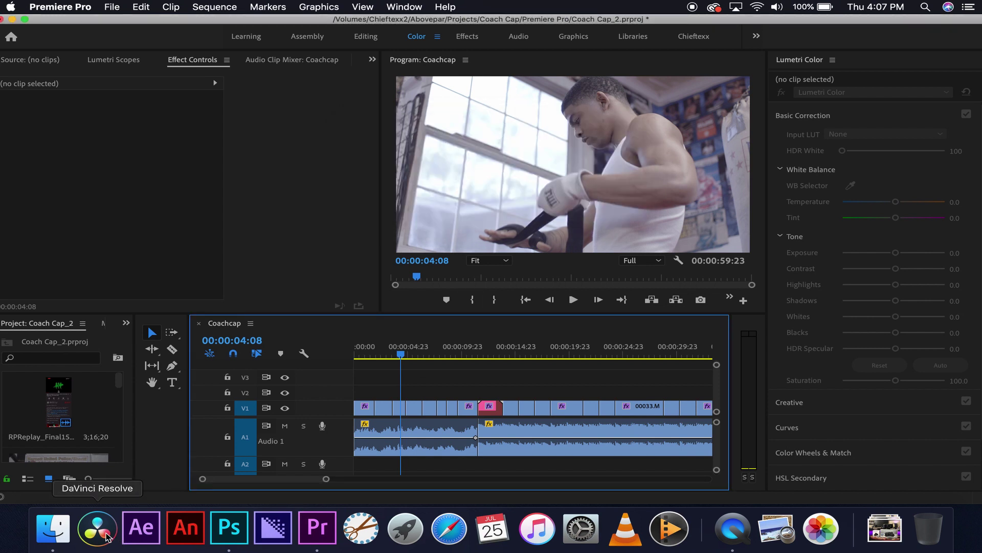
# Launch DaVinci Resolve from the Dock and wait for the Project Manager.
pyautogui.click(98, 531)
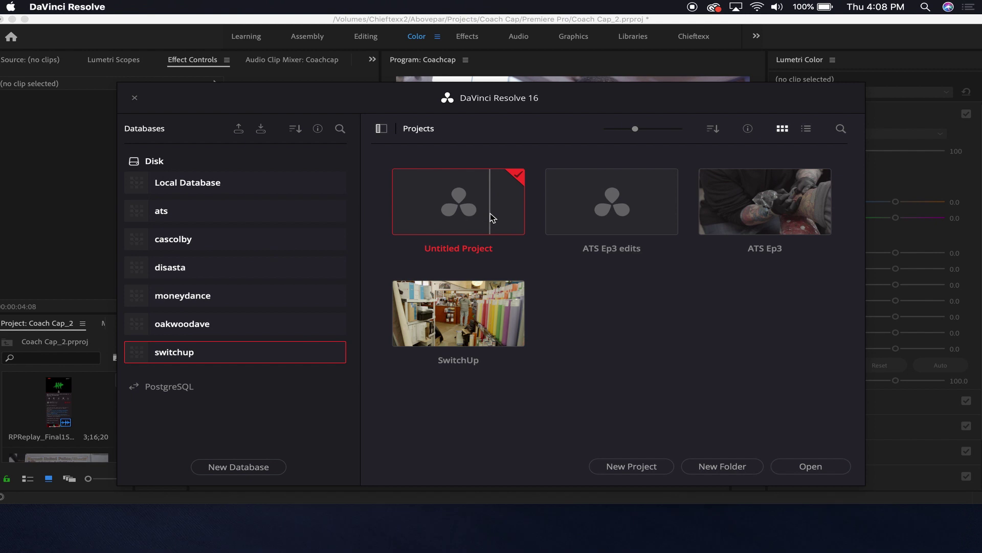
# Open the Untitled Project, switch to the Media page, and show the File > Import Timeline submenu.
pyautogui.doubleClick(490, 218)
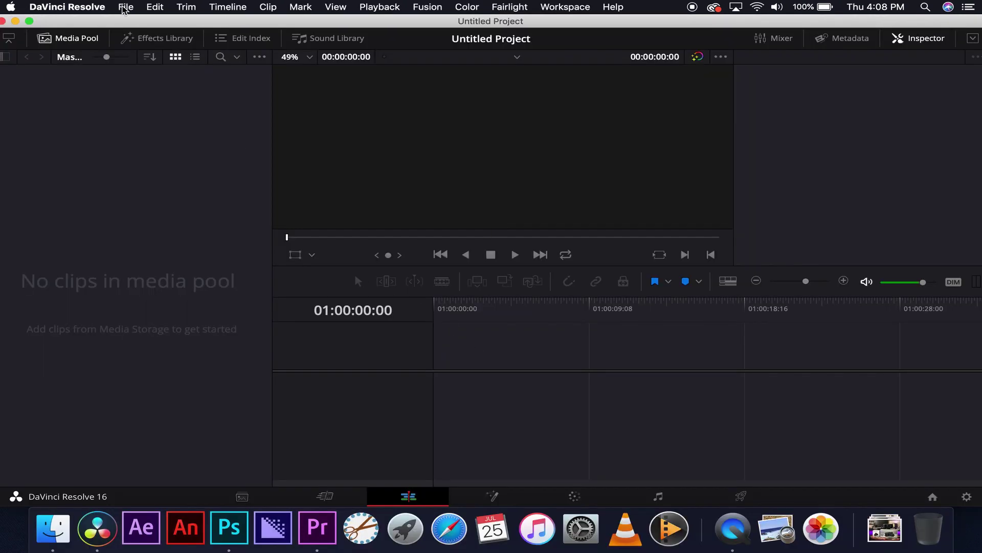
pyautogui.click(323, 495)
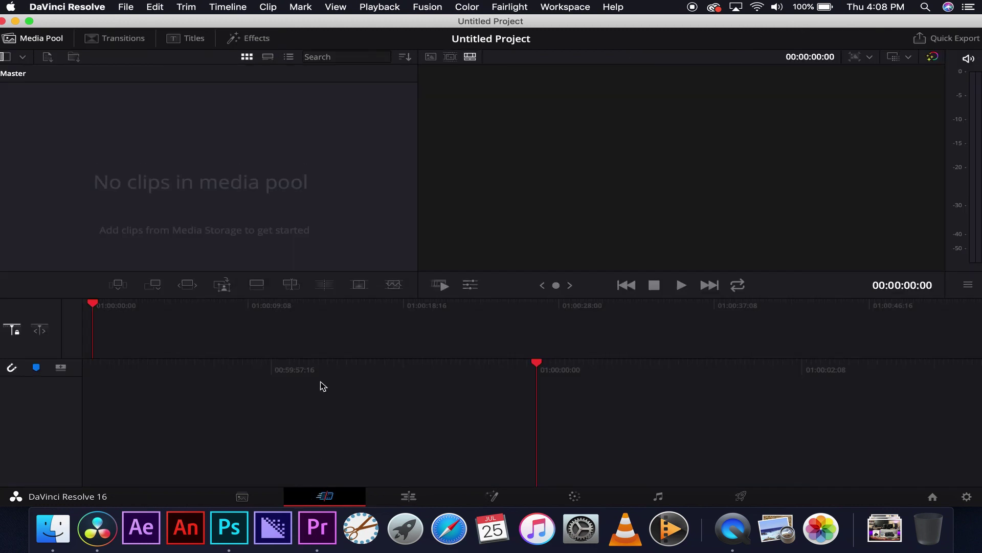
pyautogui.click(252, 499)
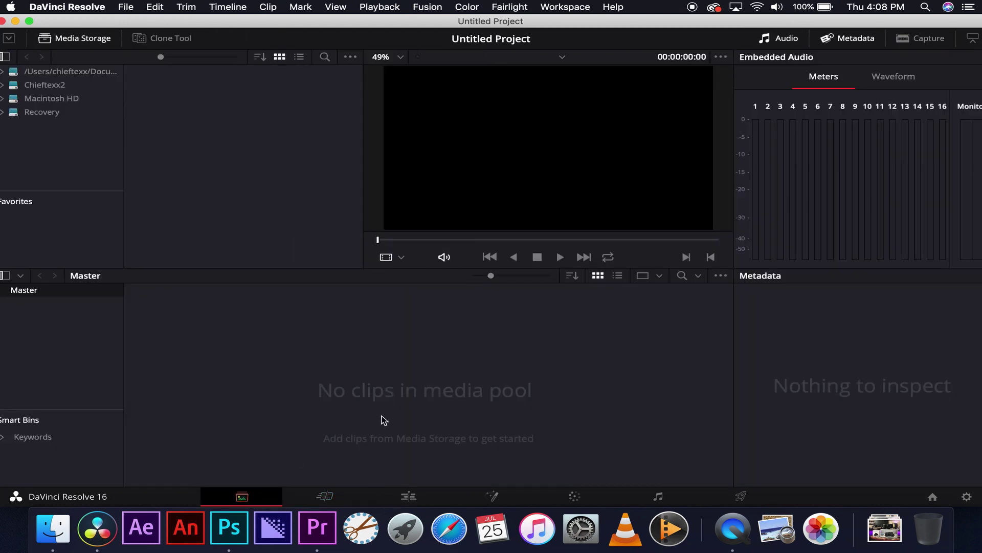
pyautogui.click(129, 8)
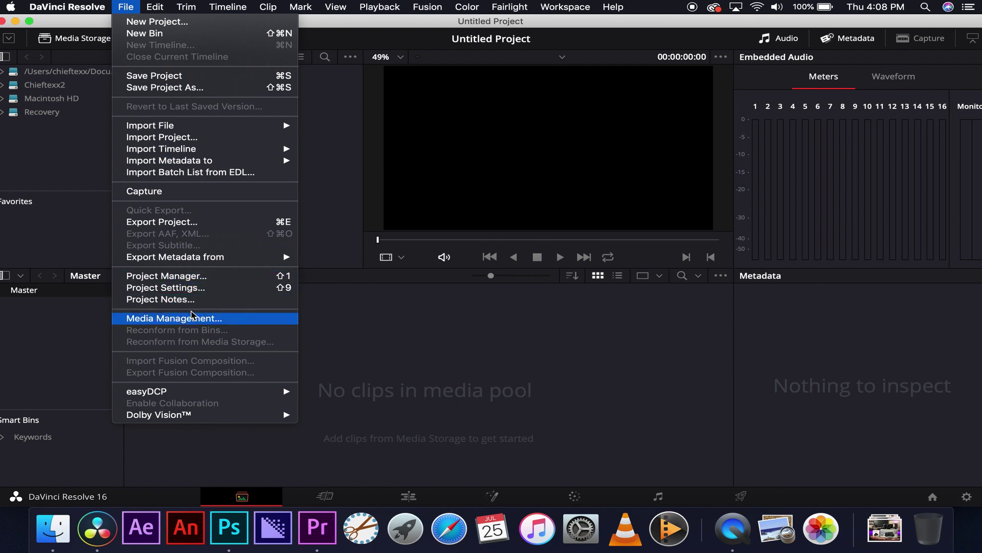
pyautogui.moveTo(220, 155)
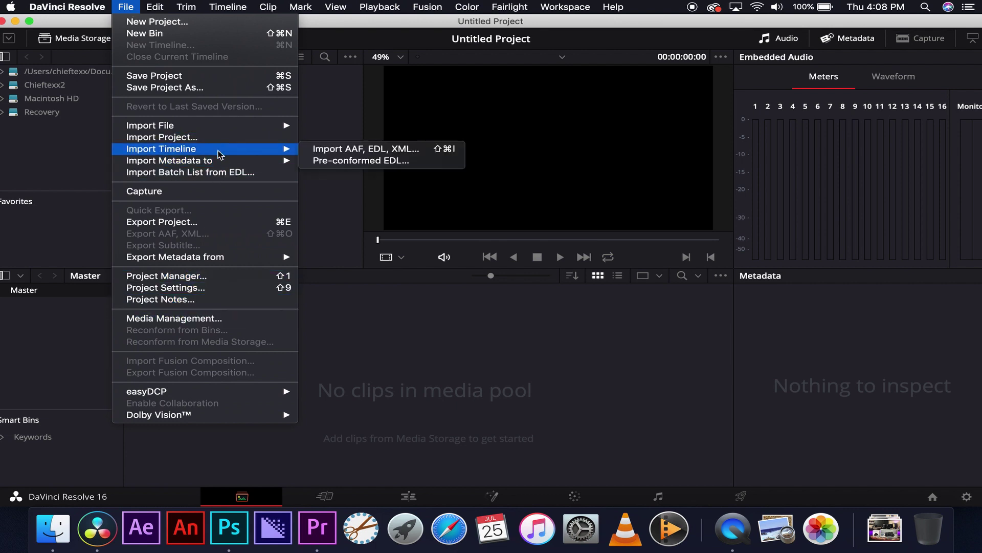
# Import Coachcap_1.xml with mixed frame rate format Final Cut Pro X, skipping the missing-clip search.
pyautogui.click(364, 149)
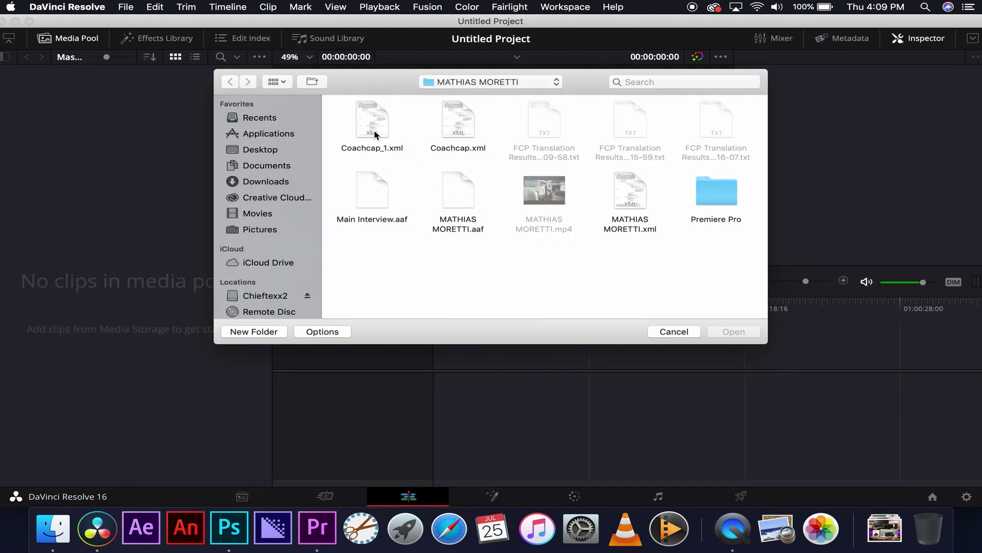
pyautogui.click(371, 134)
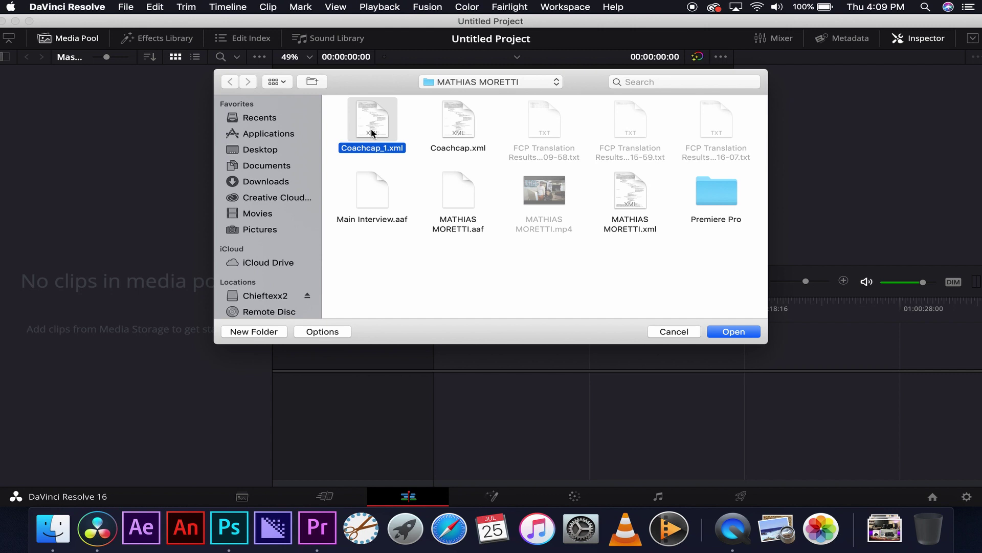
pyautogui.doubleClick(372, 133)
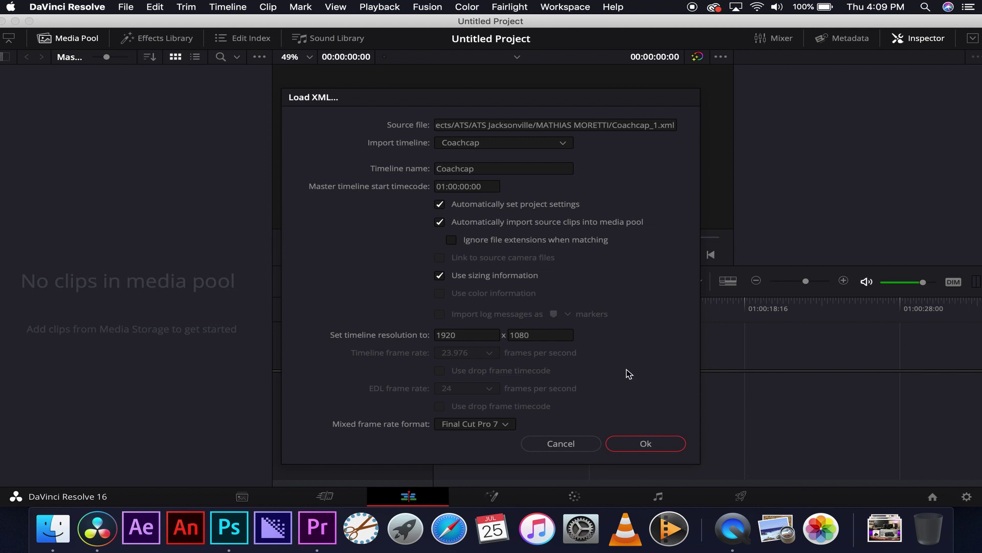
pyautogui.click(505, 426)
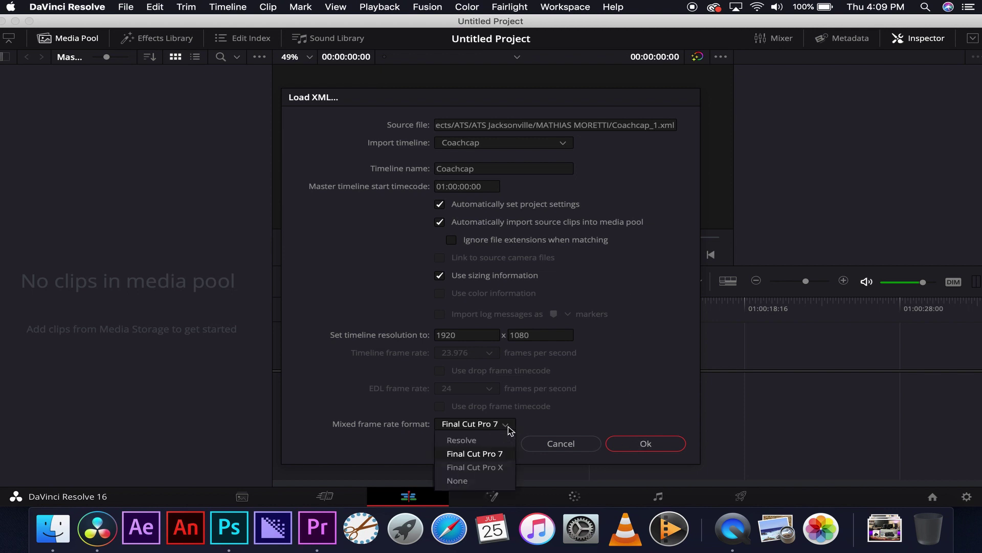
pyautogui.click(484, 469)
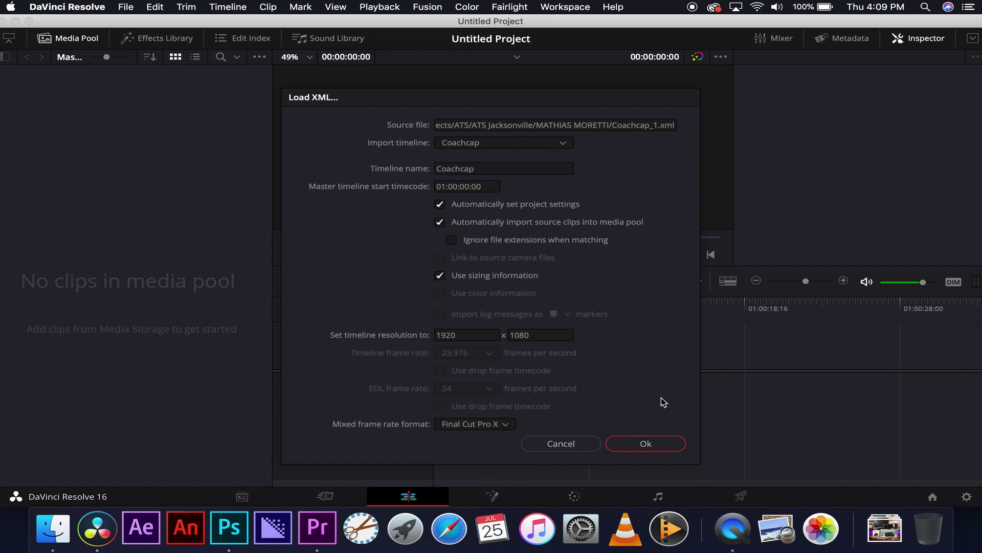
pyautogui.click(646, 445)
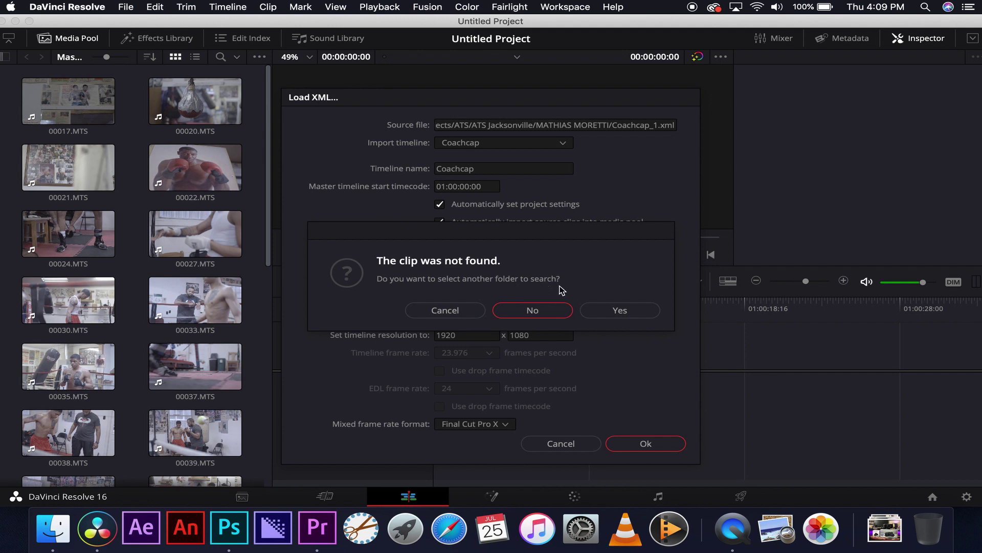
pyautogui.click(534, 311)
pyautogui.press('Return')
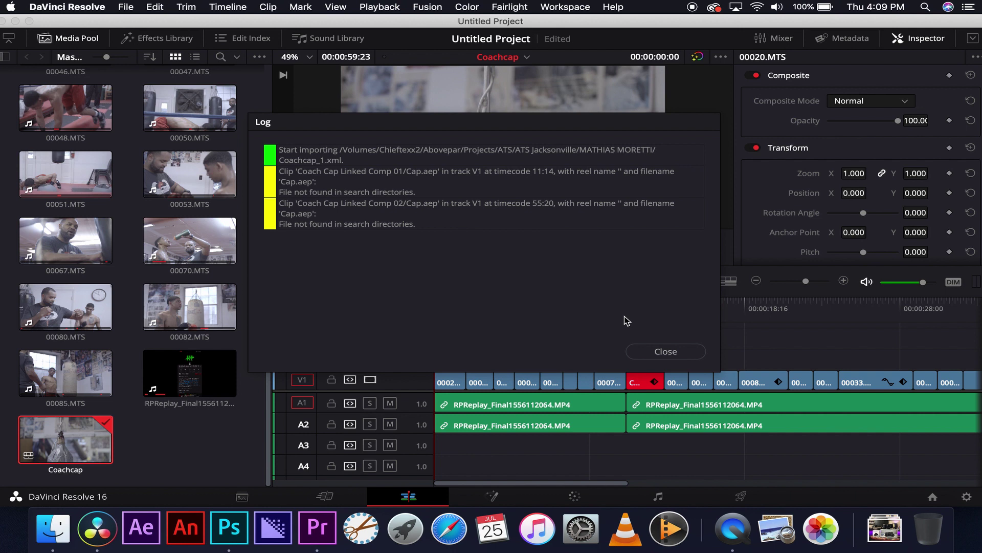
# Close the import log and delete the red offline clip around 00:00:12 on V1.
pyautogui.click(662, 352)
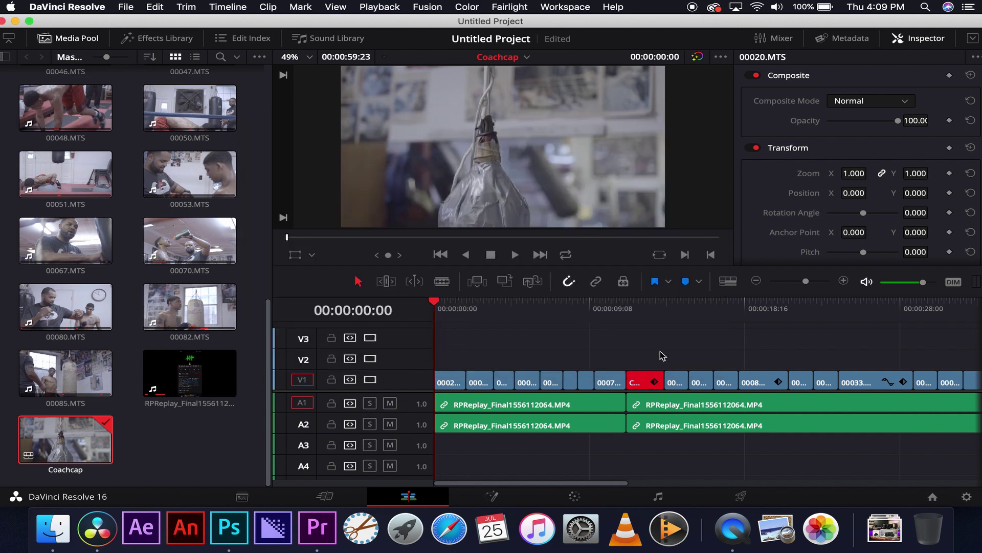
pyautogui.click(625, 306)
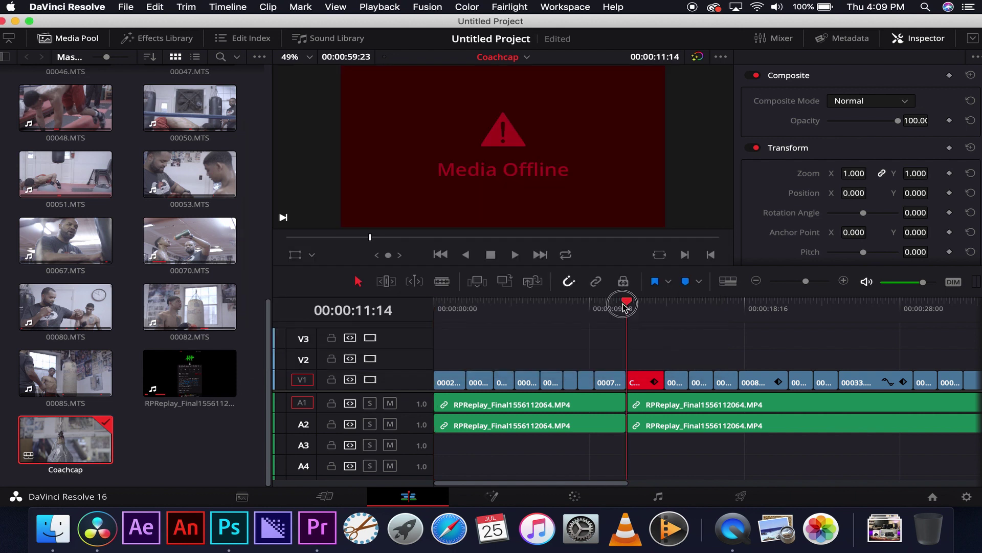
pyautogui.click(642, 307)
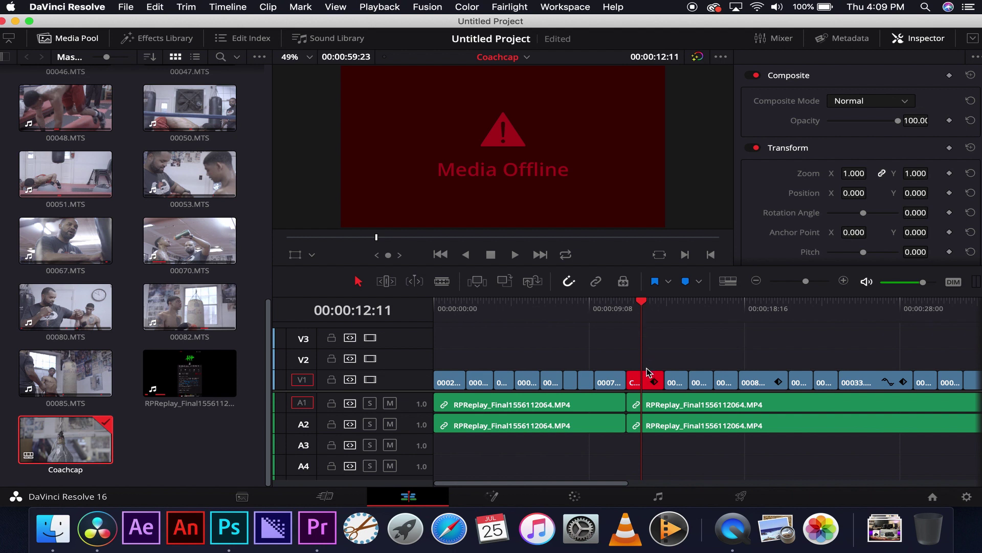
pyautogui.click(647, 387)
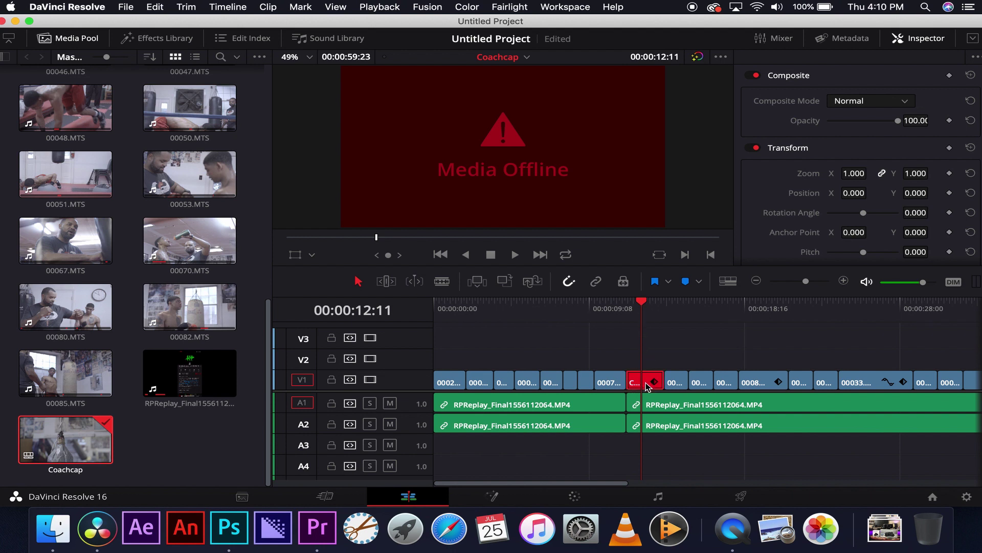
pyautogui.press('BackSpace')
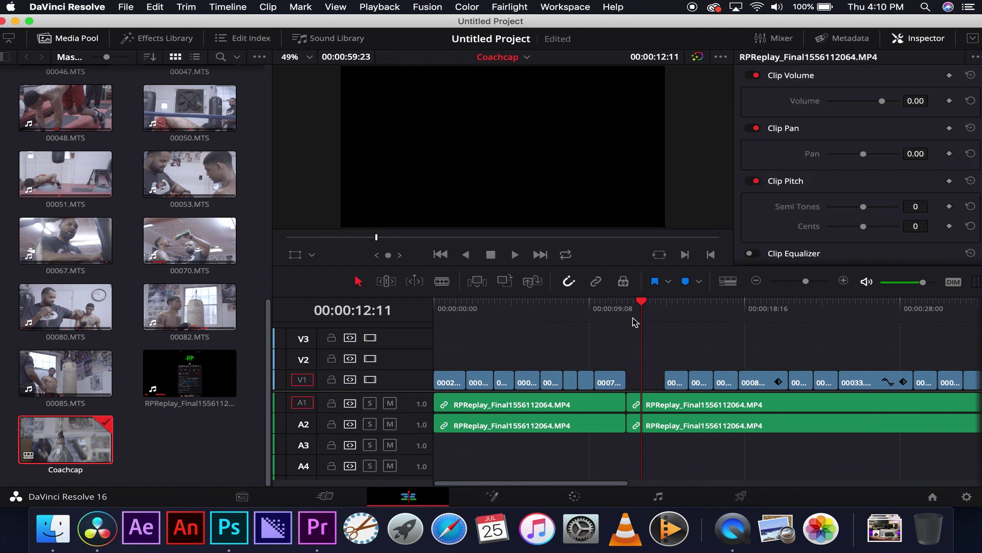
# Scrub back through the timeline to the newspaper-wall shot at 00:00:01:23.
pyautogui.moveTo(623, 303); pyautogui.dragTo(467, 306)
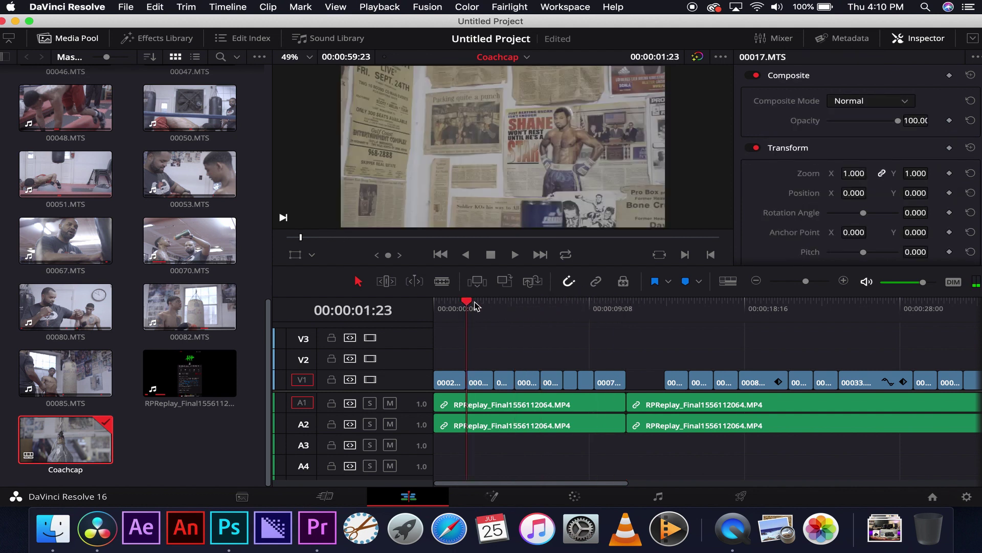
pyautogui.click(481, 382)
pyautogui.click(494, 301)
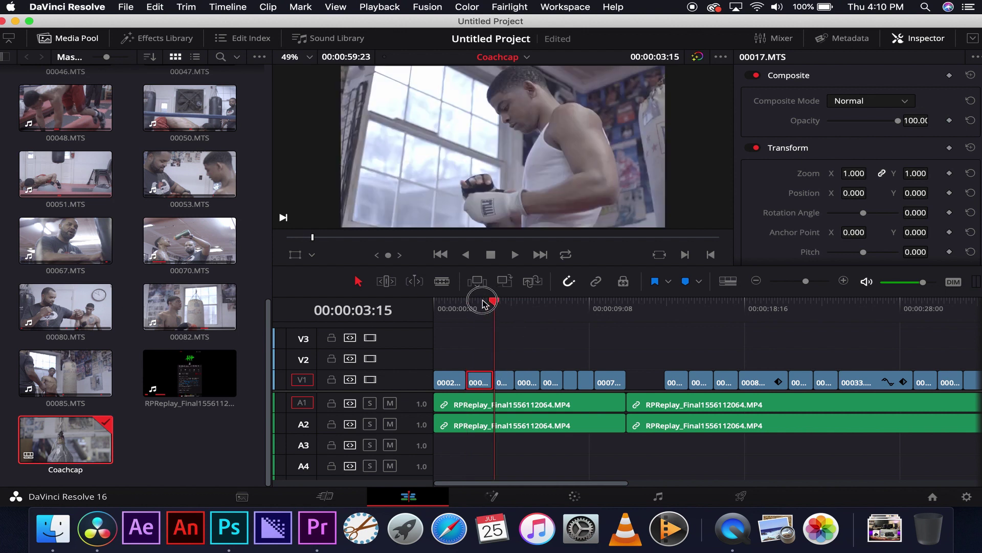
pyautogui.moveTo(485, 304); pyautogui.dragTo(466, 304)
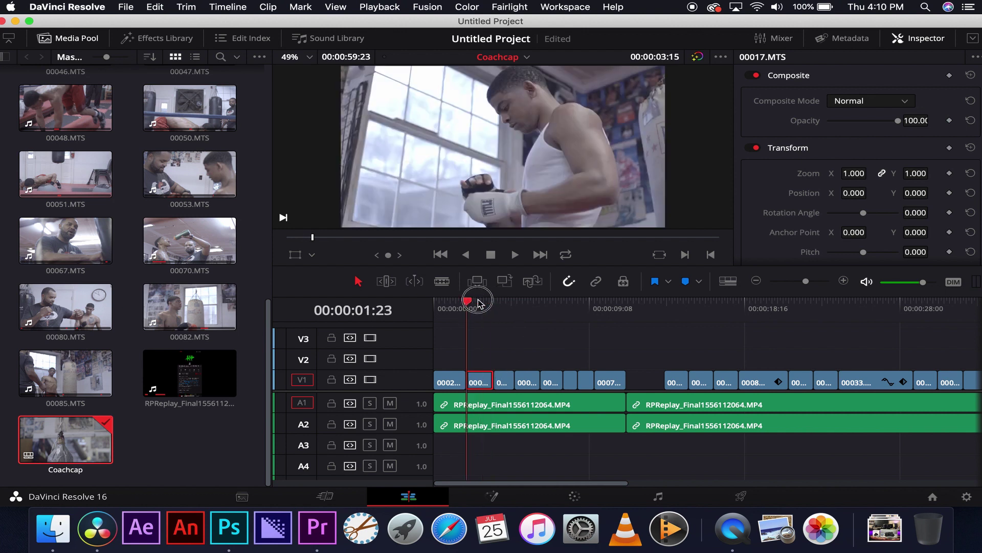
pyautogui.click(574, 497)
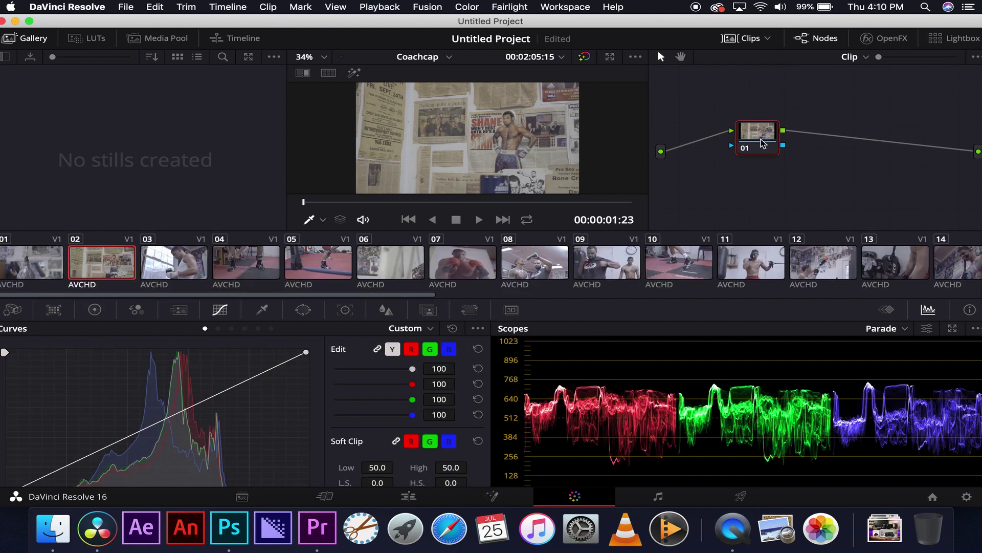
pyautogui.rightClick(763, 143)
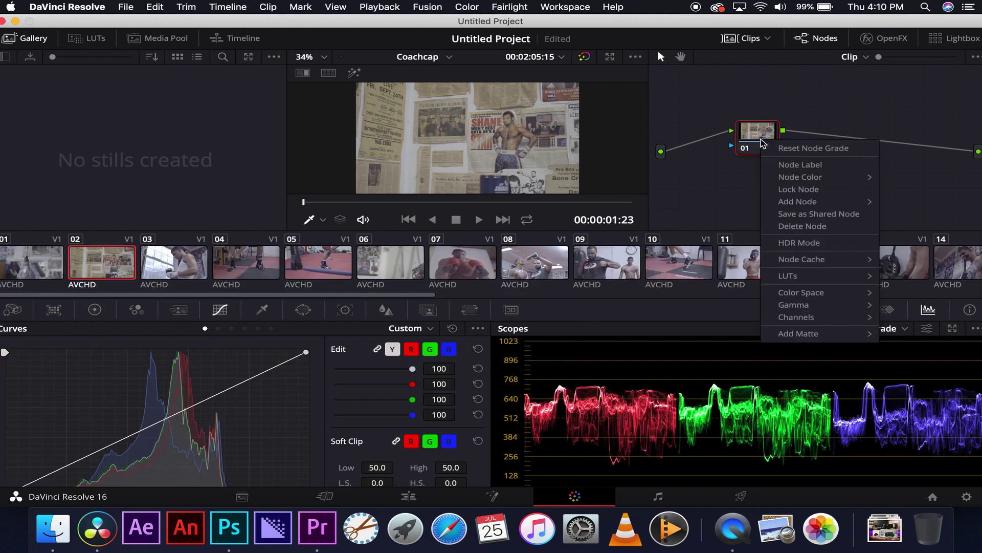
pyautogui.click(762, 142)
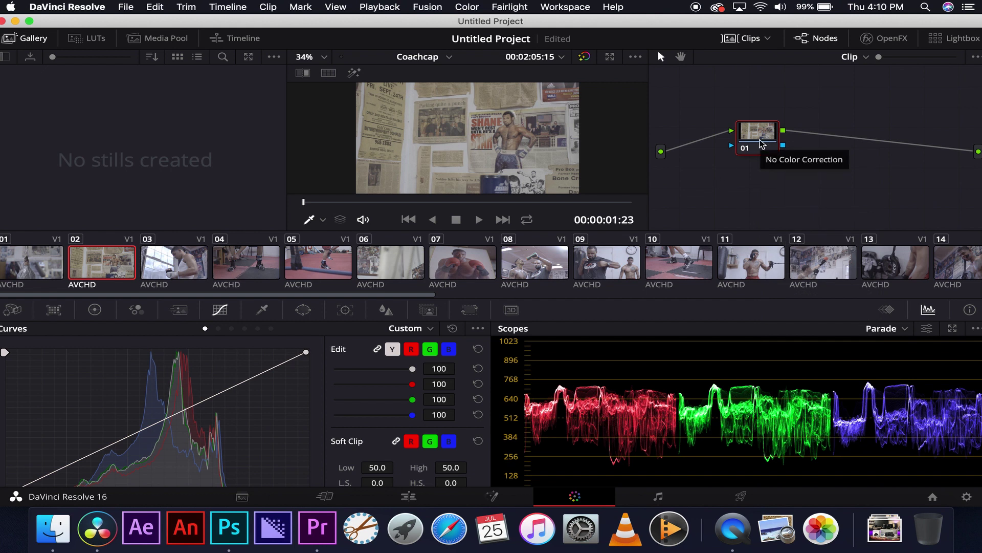
pyautogui.rightClick(763, 143)
pyautogui.click(781, 148)
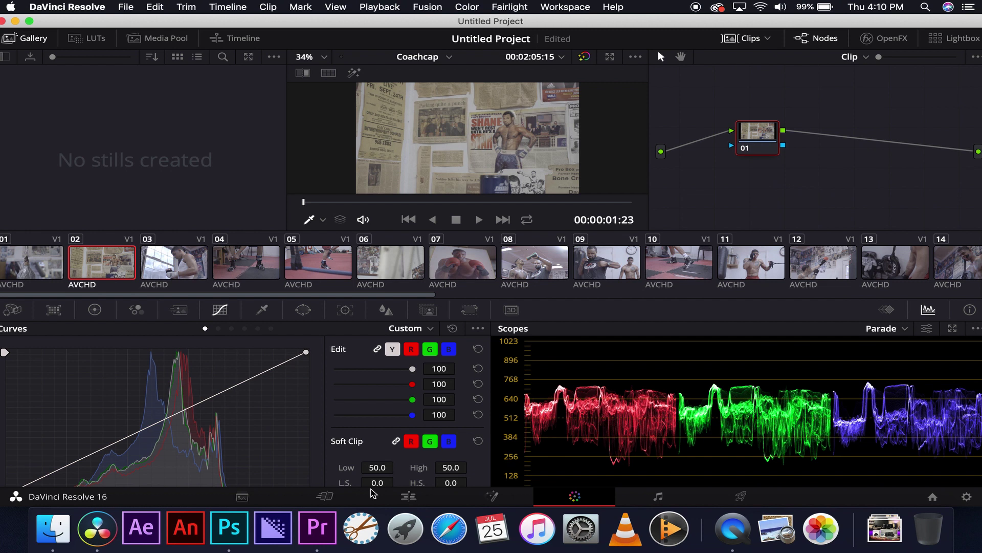
pyautogui.click(417, 496)
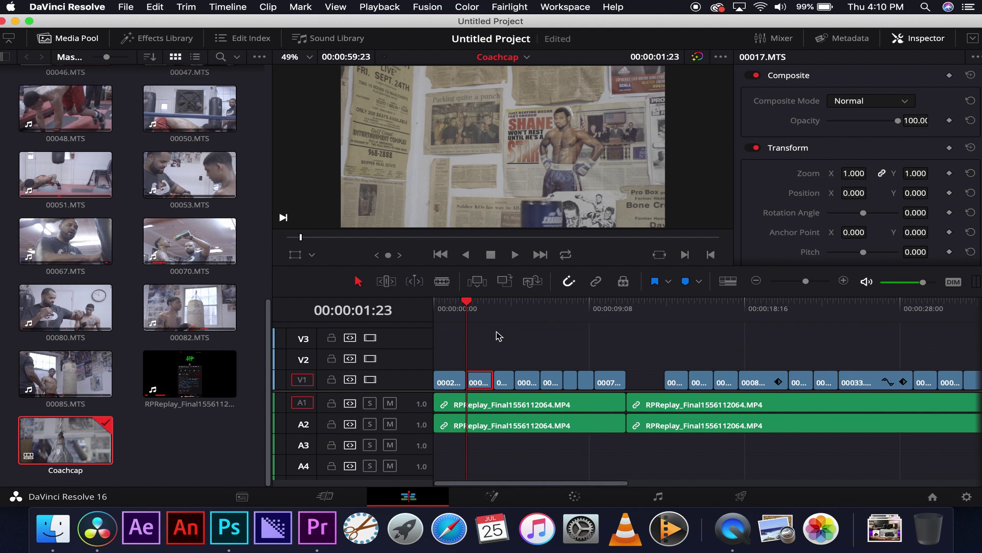
# Delete both duplicate RPReplay audio clips on A2, verify with undo/redo, then snap to the A1 cut.
pyautogui.click(501, 428)
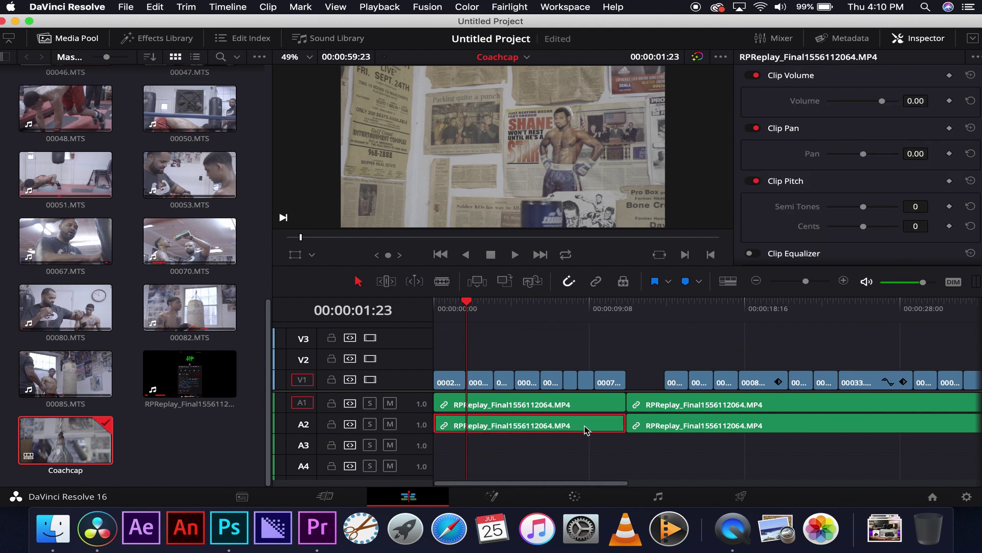
pyautogui.moveTo(660, 441); pyautogui.dragTo(601, 428)
pyautogui.press('Delete')
pyautogui.press('super+z')
pyautogui.press('super+z')
pyautogui.press('super+z')
pyautogui.press('super+z')
pyautogui.press('super+z')
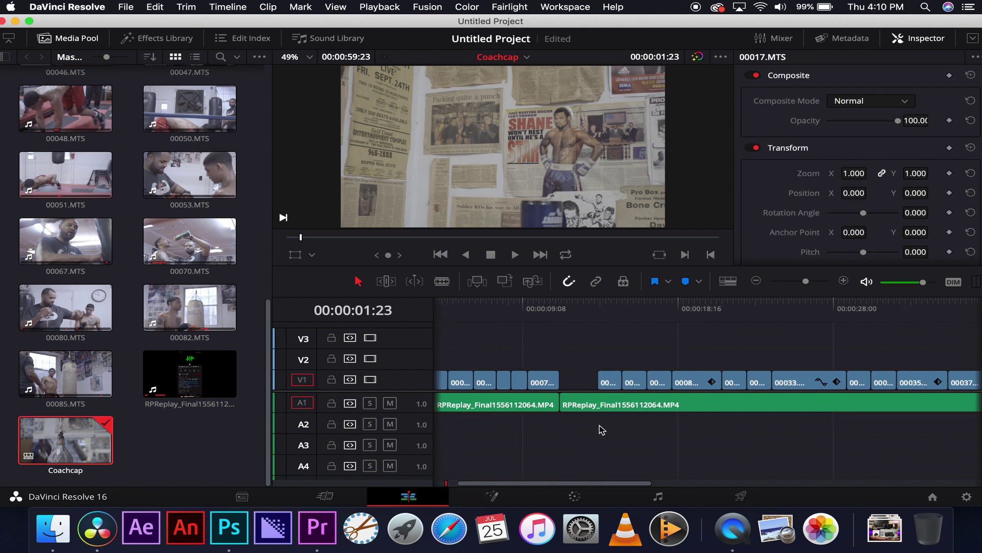
pyautogui.press('super+shift+z')
pyautogui.press('super+shift+z')
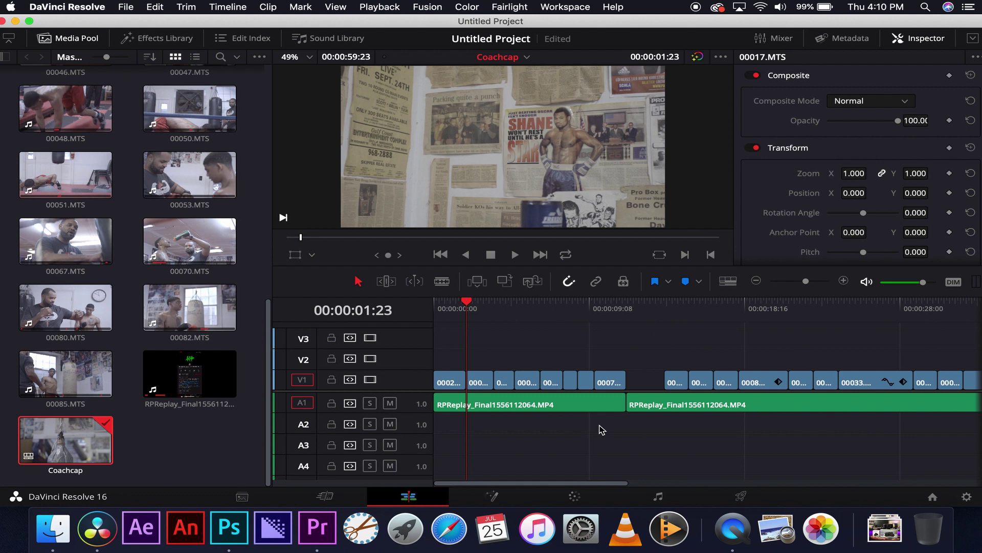
pyautogui.click(642, 308)
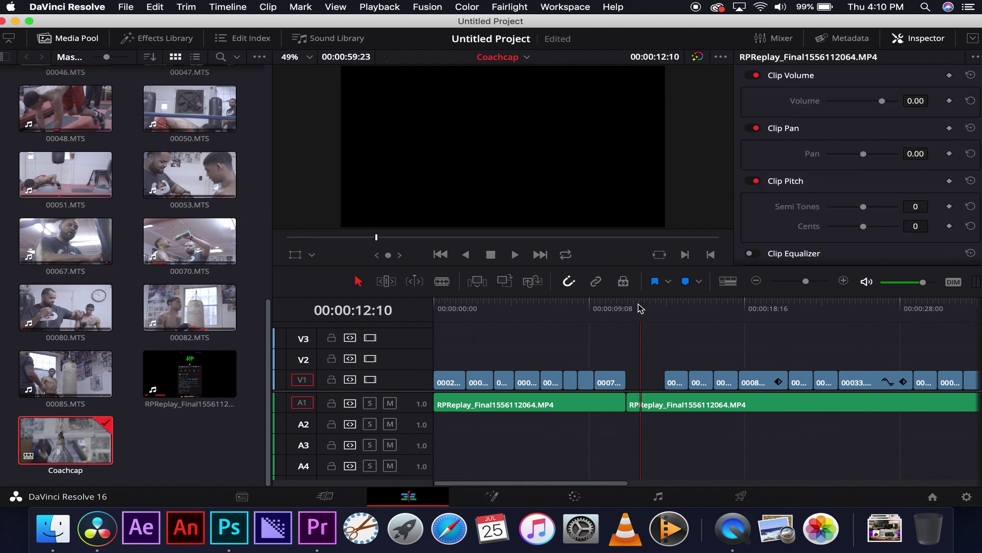
pyautogui.press('Up')
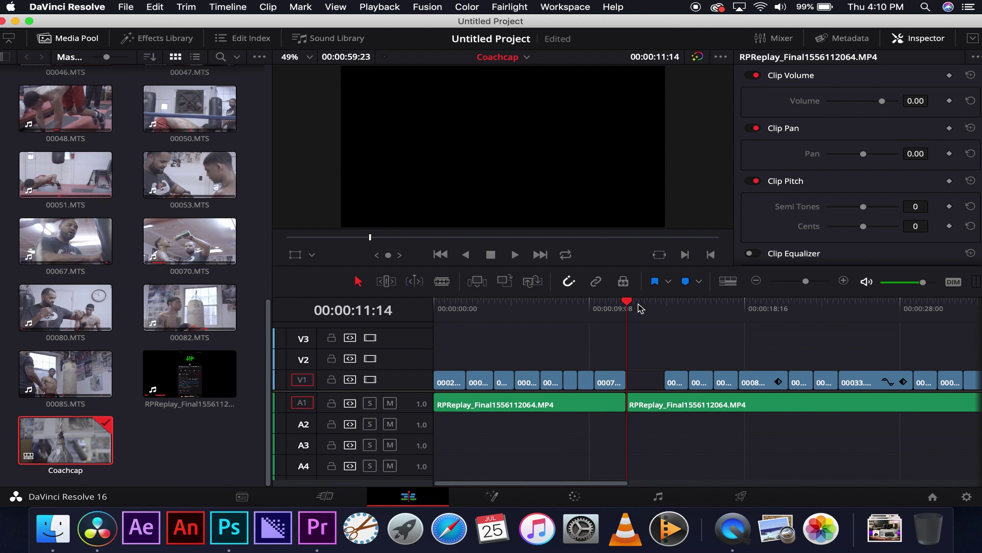
pyautogui.click(485, 308)
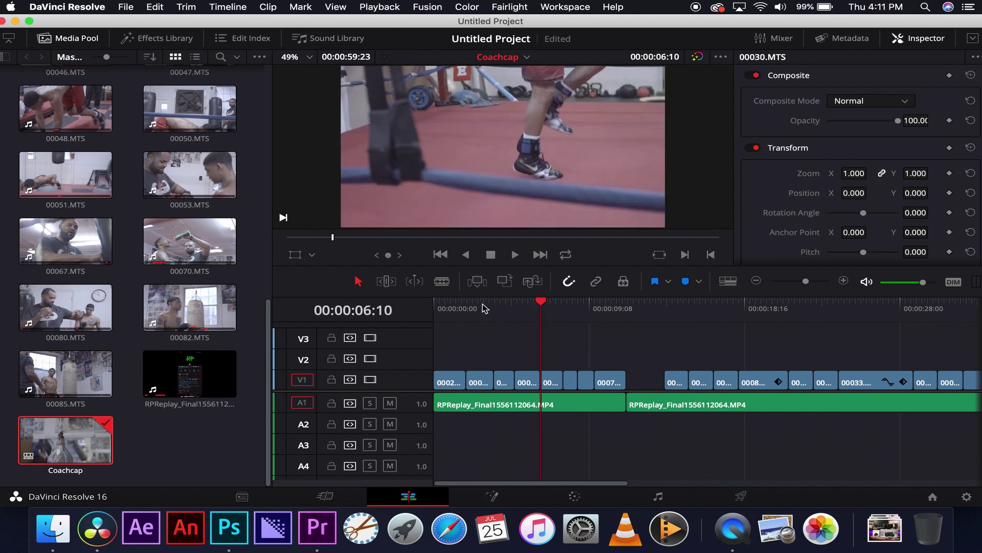
pyautogui.moveTo(484, 307); pyautogui.dragTo(445, 306)
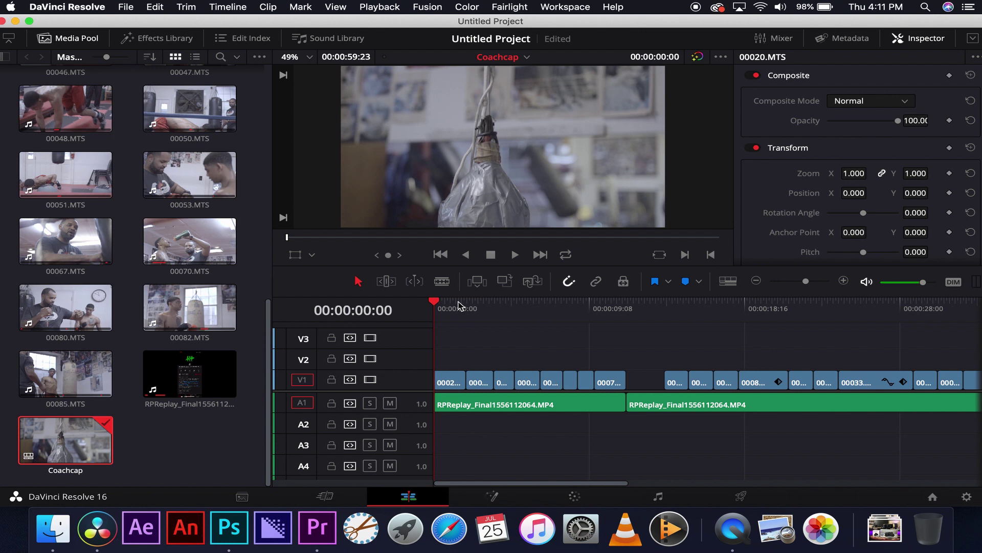
pyautogui.click(462, 305)
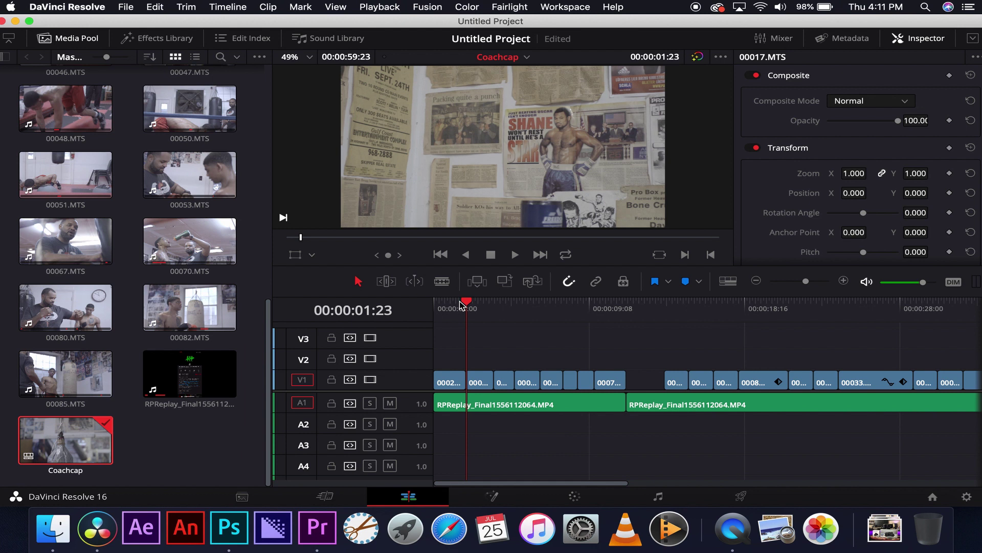
# Scrub the timeline to preview the shots at 00:00:03:15, 00:00:01:23 and 00:00:04:21.
pyautogui.click(494, 304)
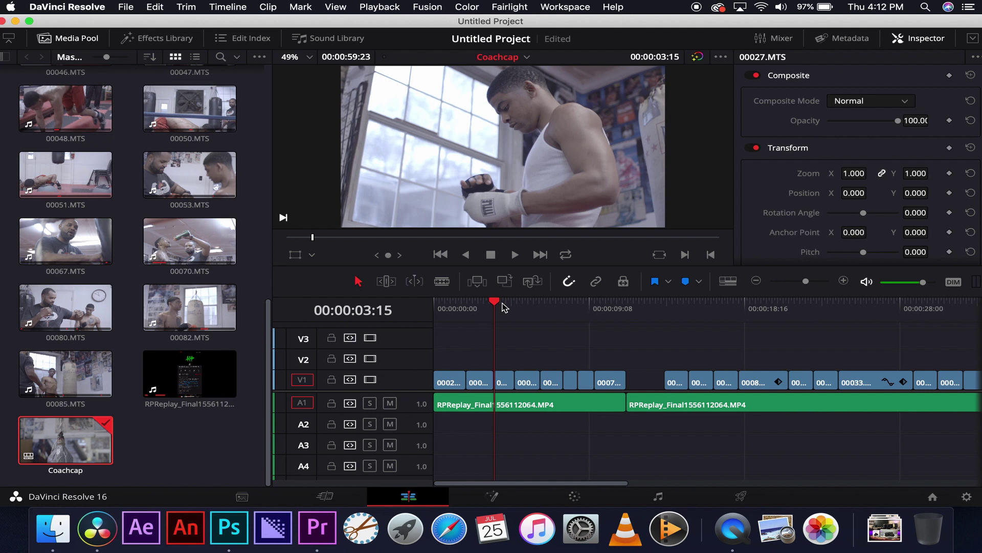
pyautogui.click(467, 304)
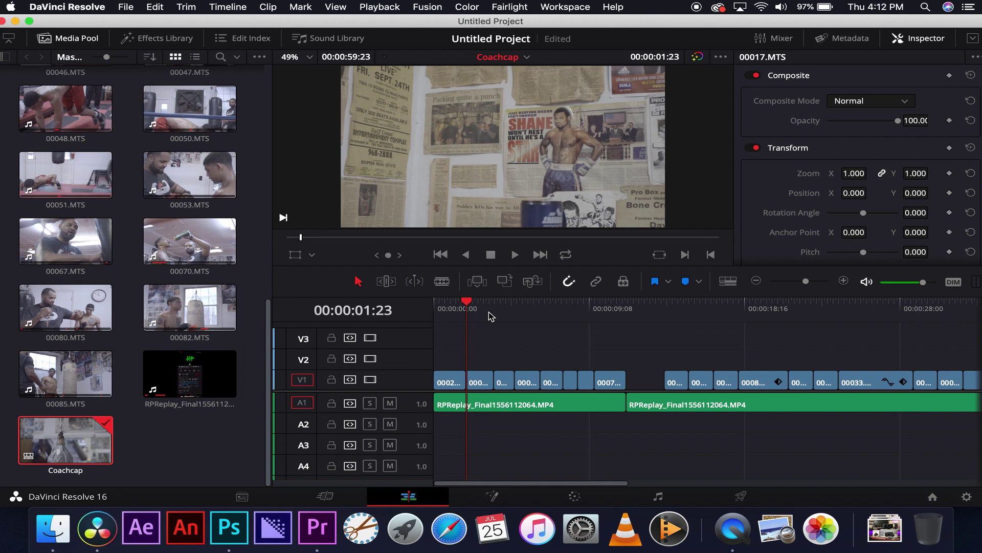
pyautogui.click(514, 303)
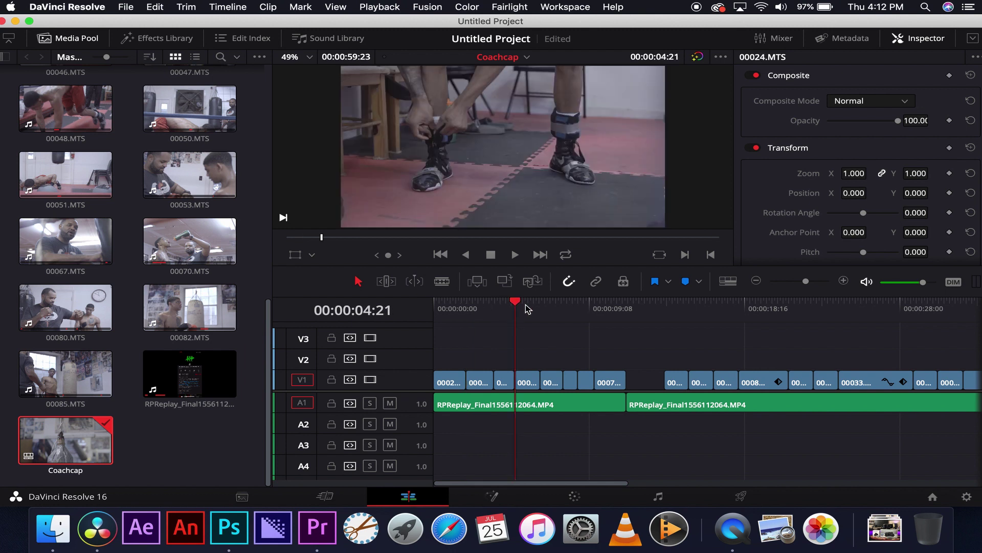
pyautogui.click(524, 301)
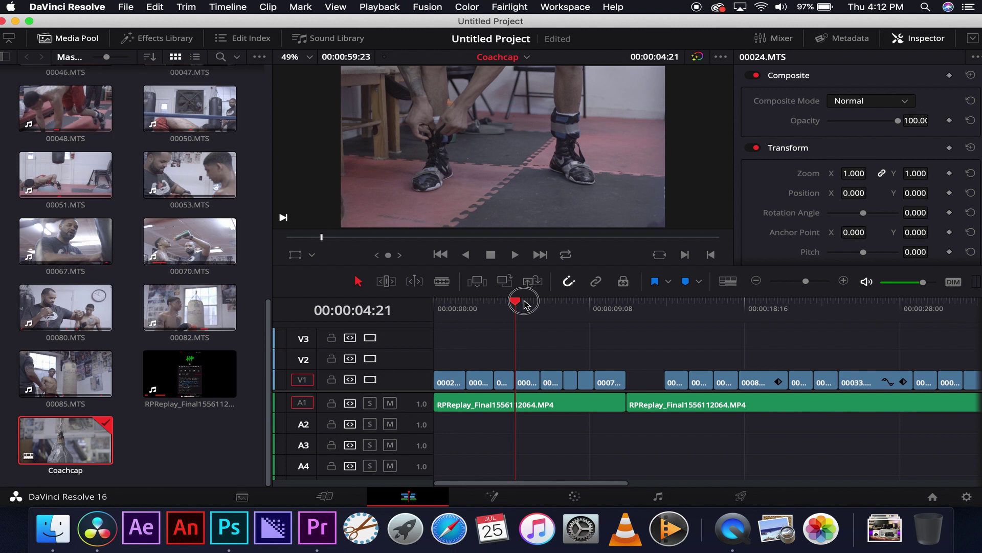
pyautogui.moveTo(525, 302)
pyautogui.mouseDown()
pyautogui.moveTo(544, 301)
pyautogui.moveTo(524, 305)
pyautogui.mouseUp()
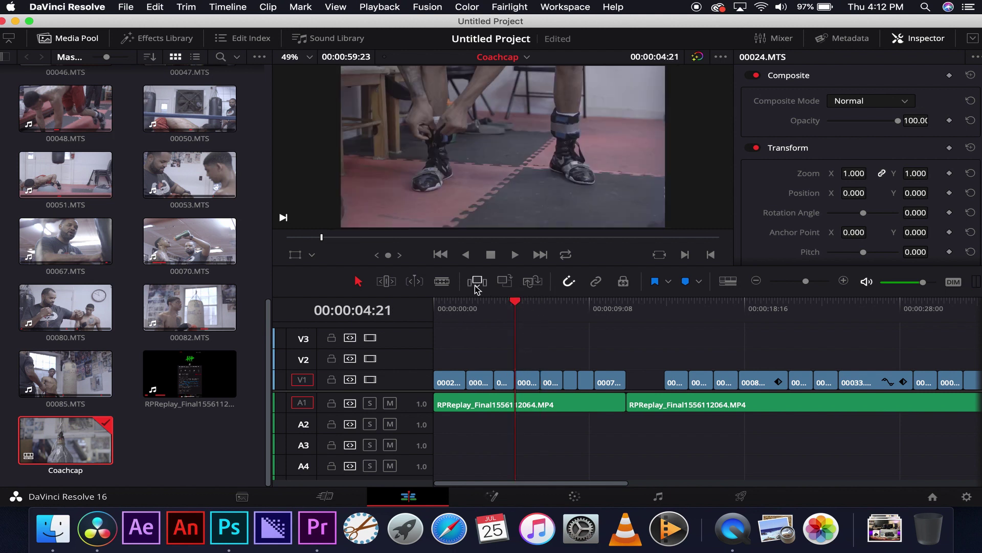
# Show the Effects Library and Edit Index, and jump to the boxer shot at 00:00:03:15.
pyautogui.click(174, 44)
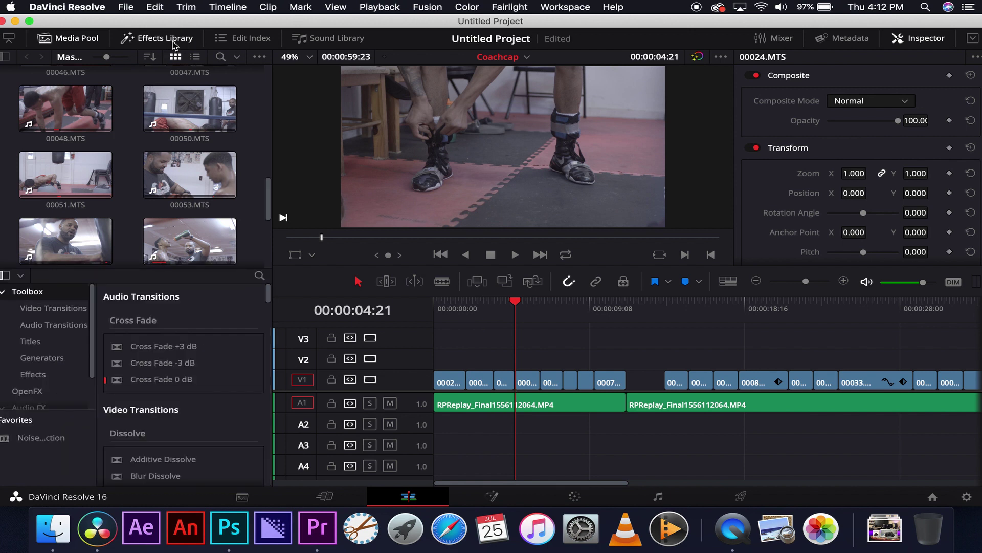
pyautogui.click(248, 38)
pyautogui.click(181, 45)
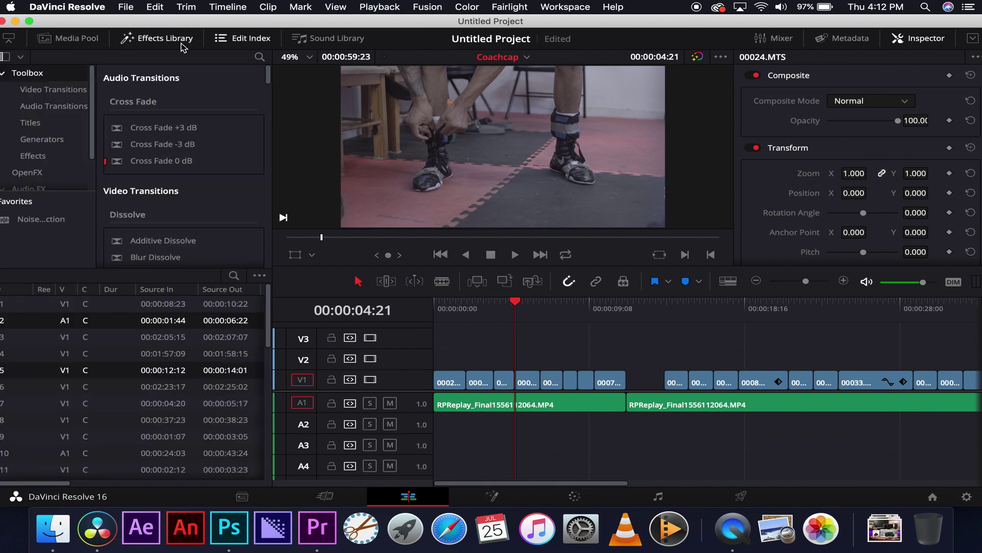
pyautogui.click(499, 306)
pyautogui.scroll(-1, 198, 202)
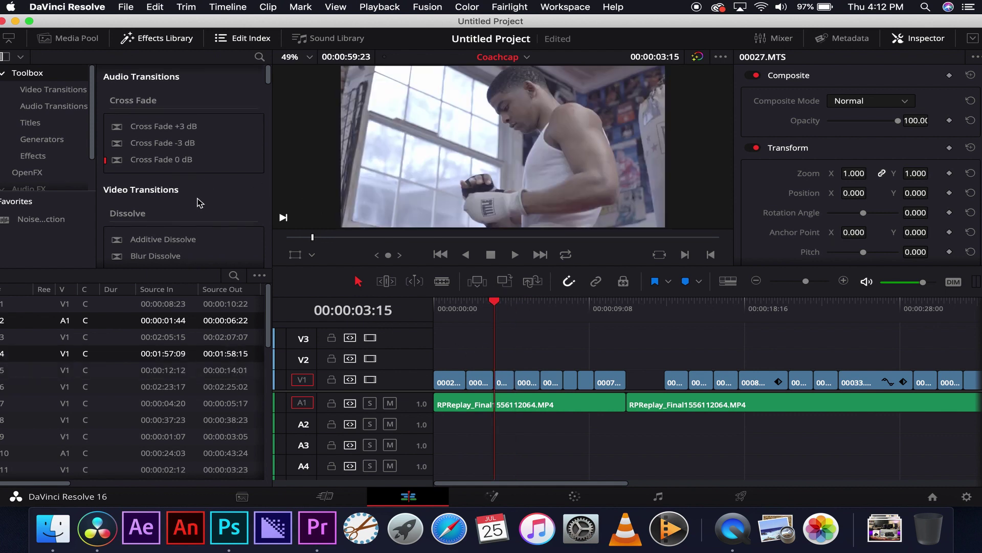
pyautogui.scroll(-5, 199, 202)
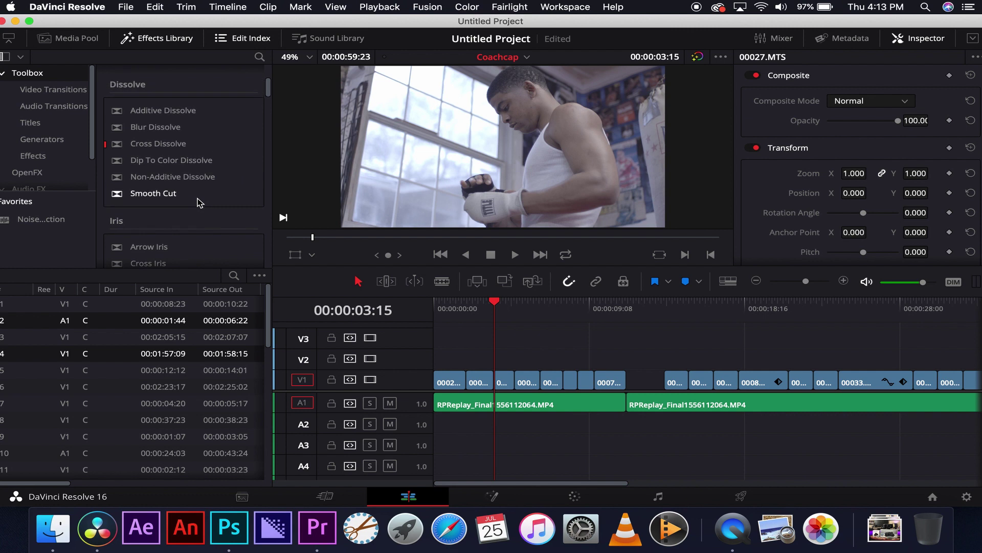
pyautogui.scroll(1, 200, 203)
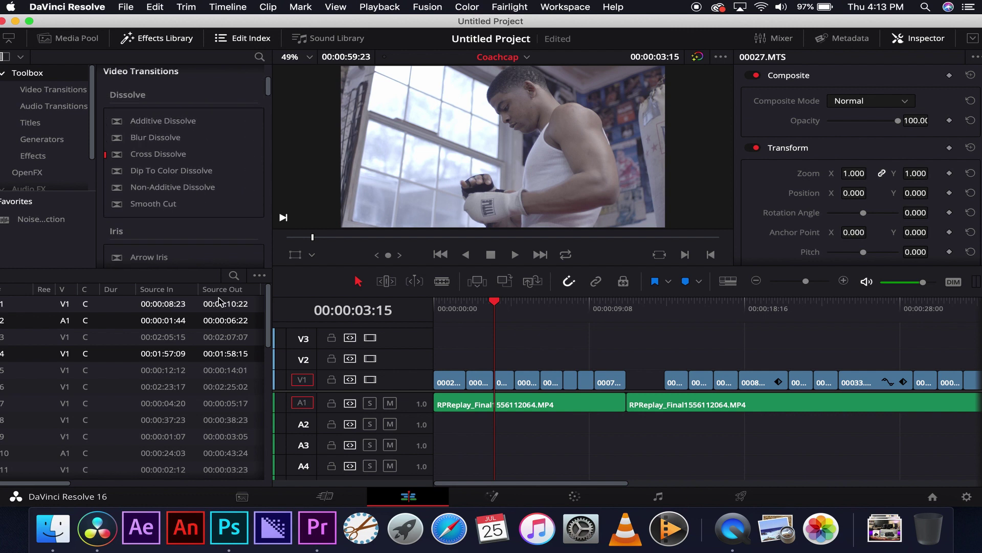
# Jump through edits 3, 4, 6 and 8 (00:00:01:23 to 00:00:08:16), then close the side panels.
pyautogui.click(479, 305)
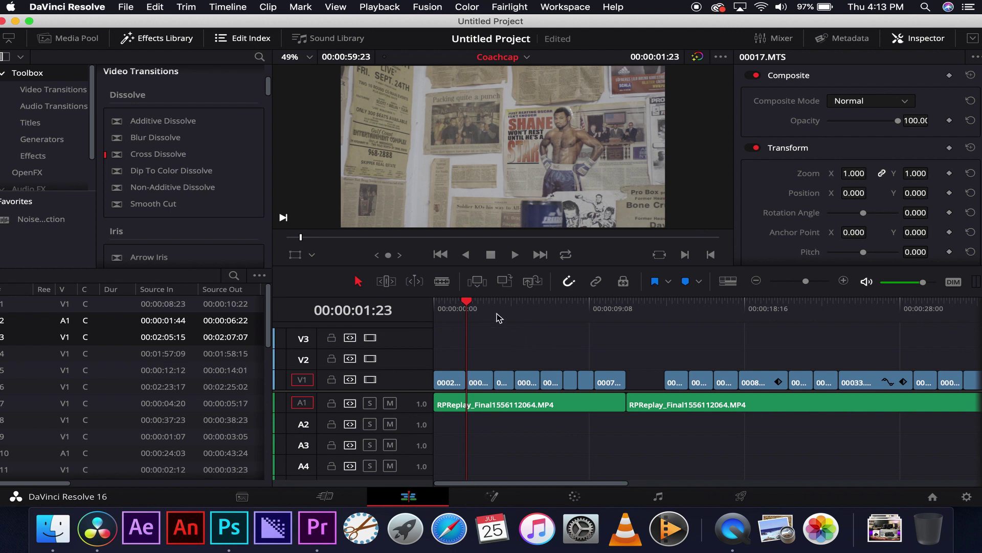
pyautogui.click(485, 309)
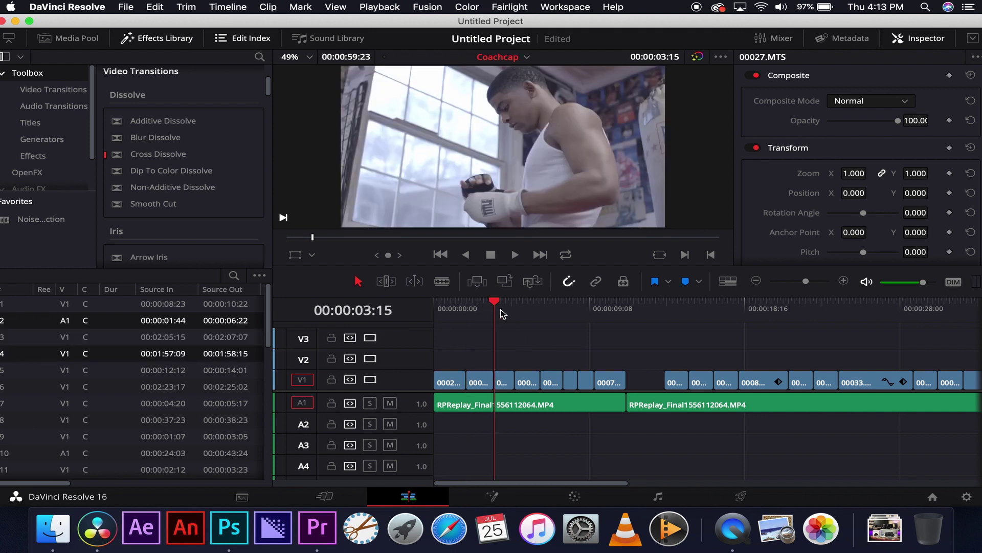
pyautogui.click(535, 311)
pyautogui.click(574, 312)
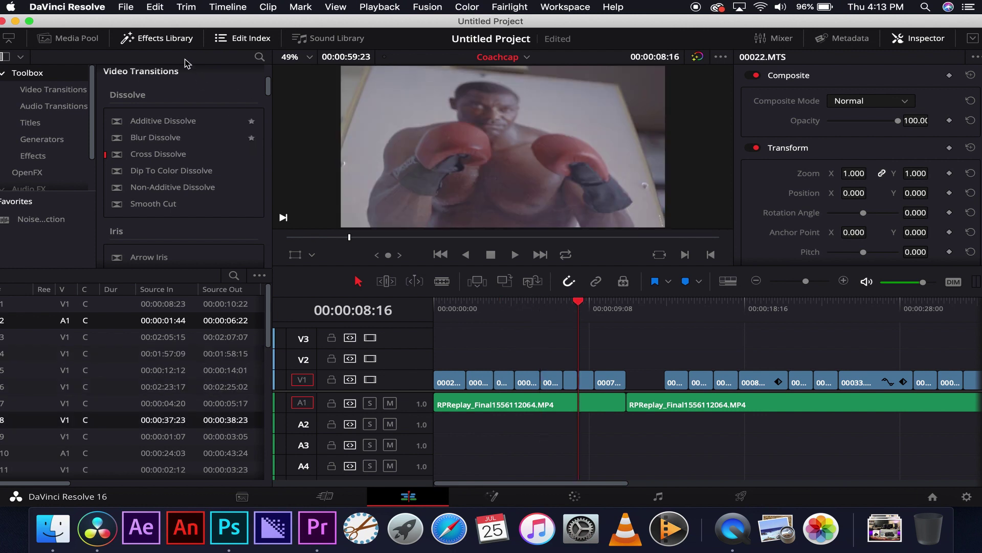
pyautogui.click(174, 41)
pyautogui.click(232, 41)
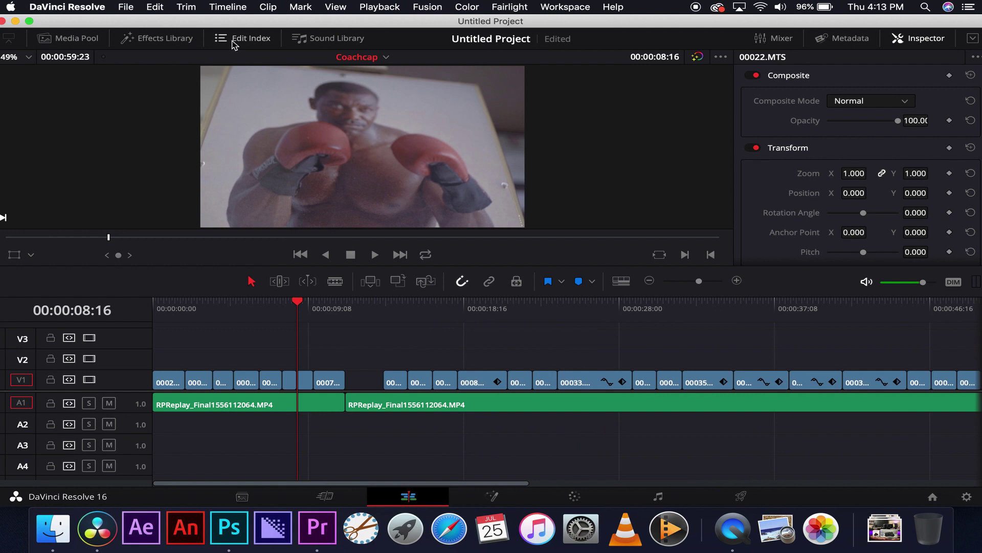
pyautogui.click(319, 306)
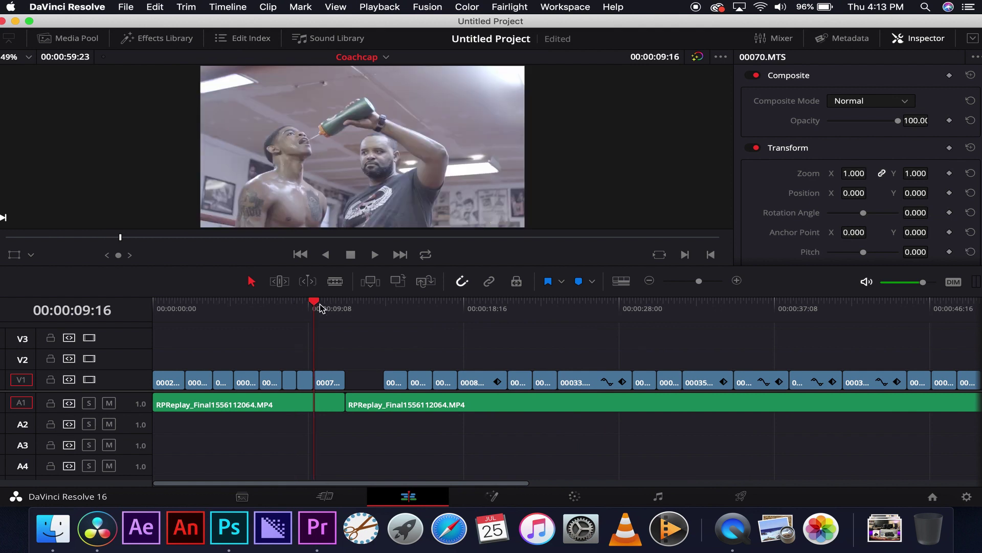